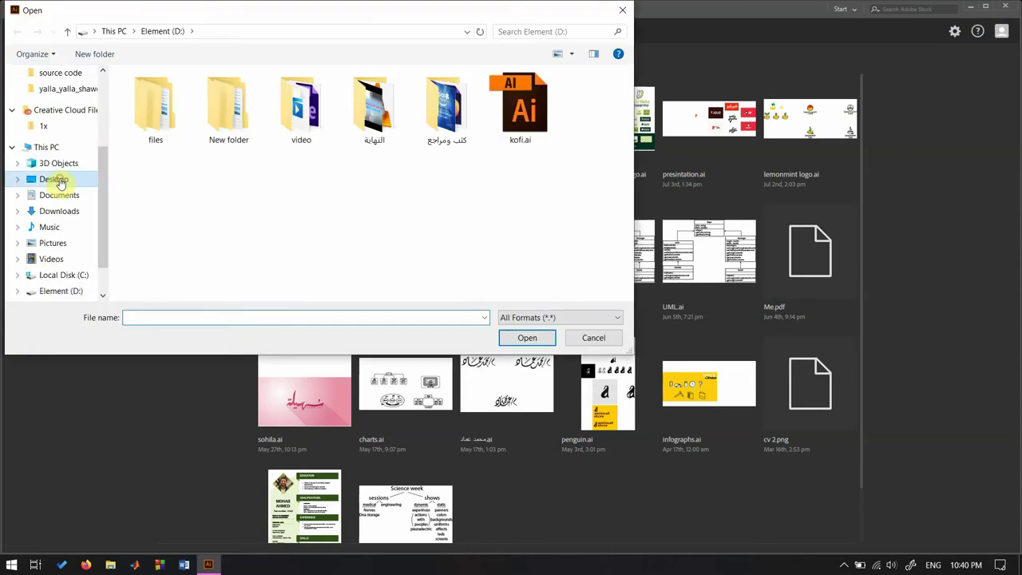
Open the scanned G sketch JPG, show rulers, and rotate and enlarge the image to straighten it
left_click(56, 178)
double_click(452, 95)
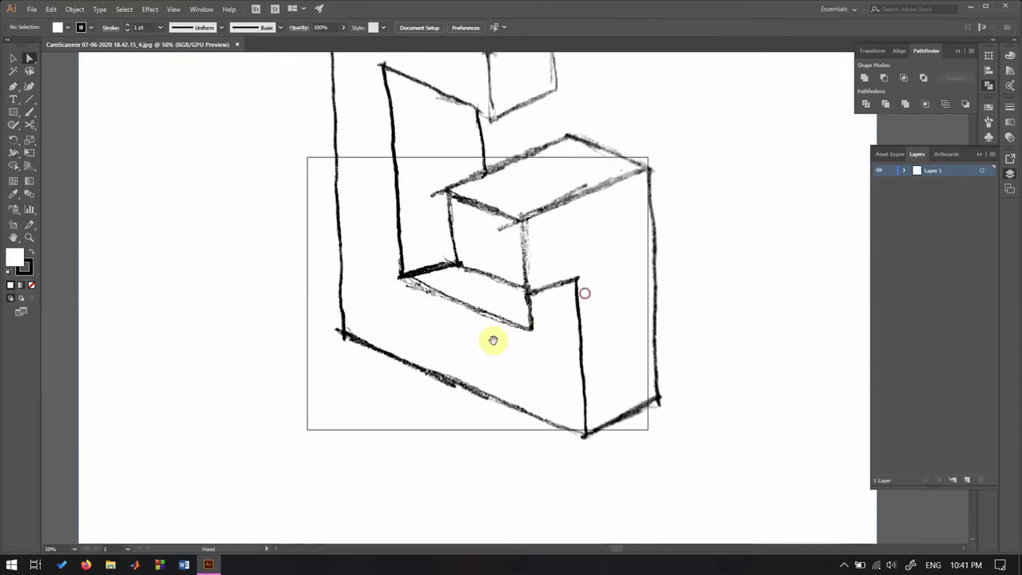
left_click(408, 330)
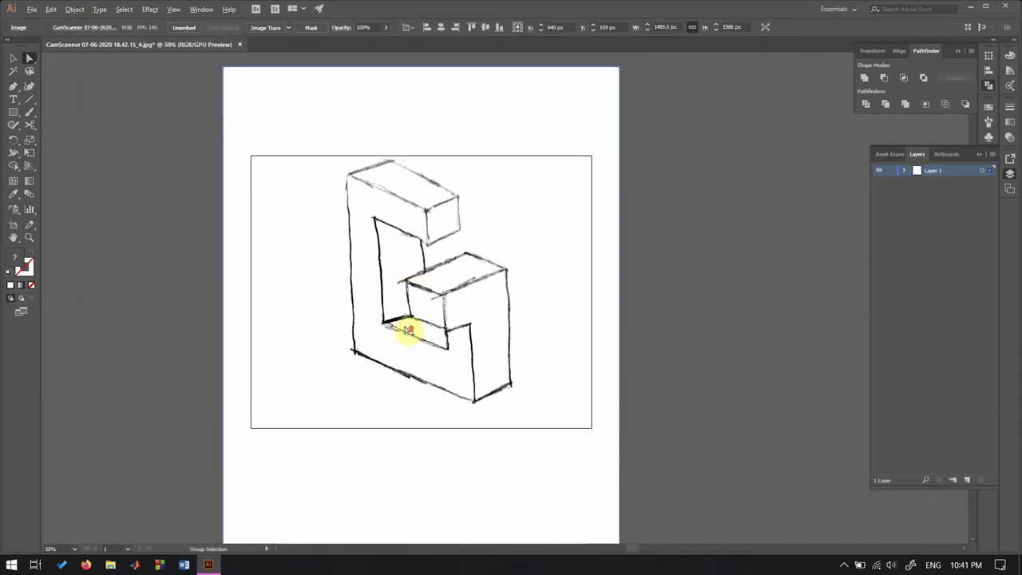
key("ctrl+r")
key("ctrl+plus")
left_click_drag(691, 346, 698, 354)
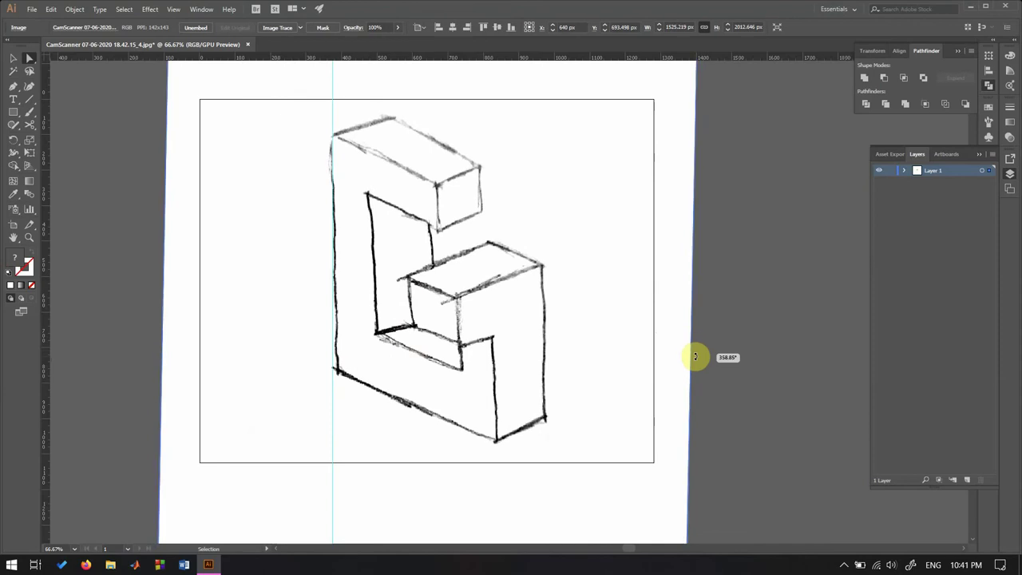
Lock the sketch layer and add a new layer above it for tracing
key("ctrl+1")
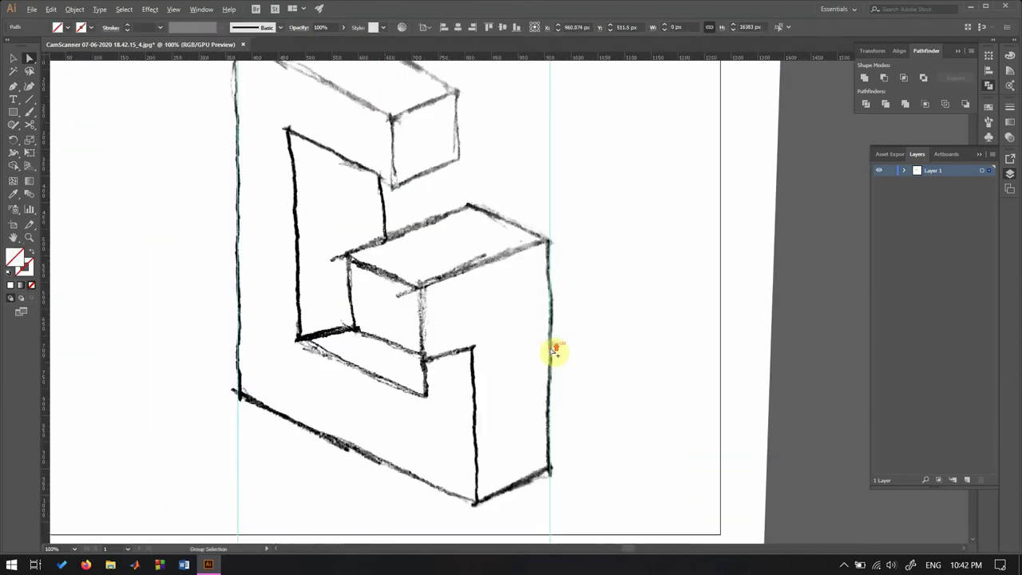
left_click(968, 479)
left_click(14, 85)
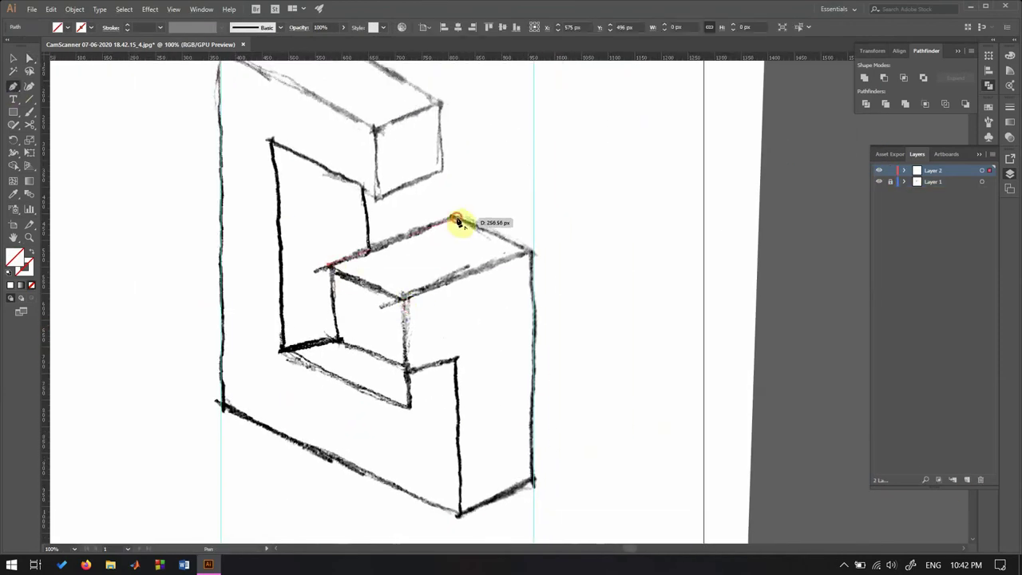
Trace the top face's first edge and the lower step edge, Alt-dragging edge copies onto other sides
left_click(458, 222)
key("a")
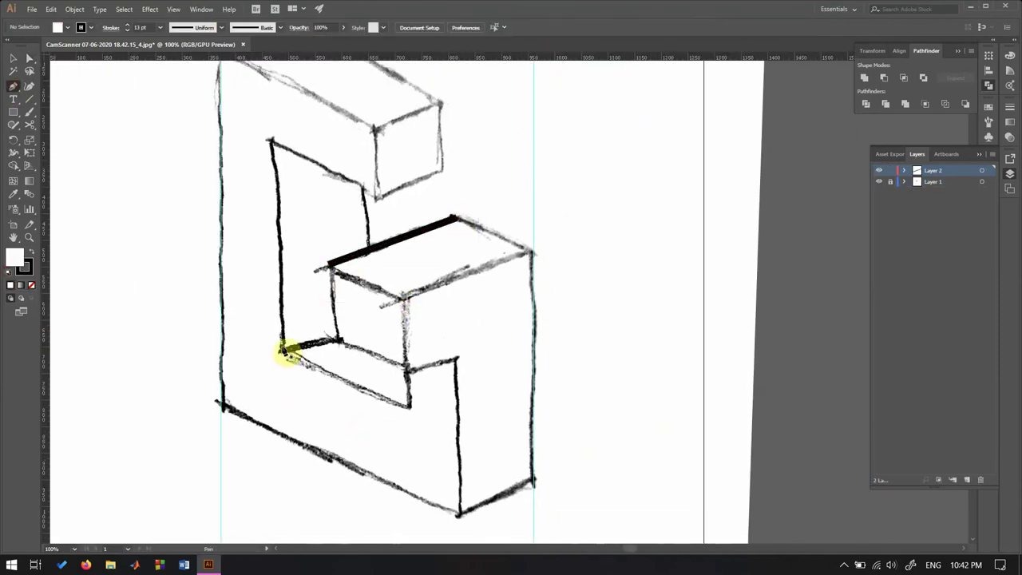
left_click(282, 350)
left_click(410, 405)
left_click_drag(527, 254, 532, 258)
scroll(500, 239, "up", 2)
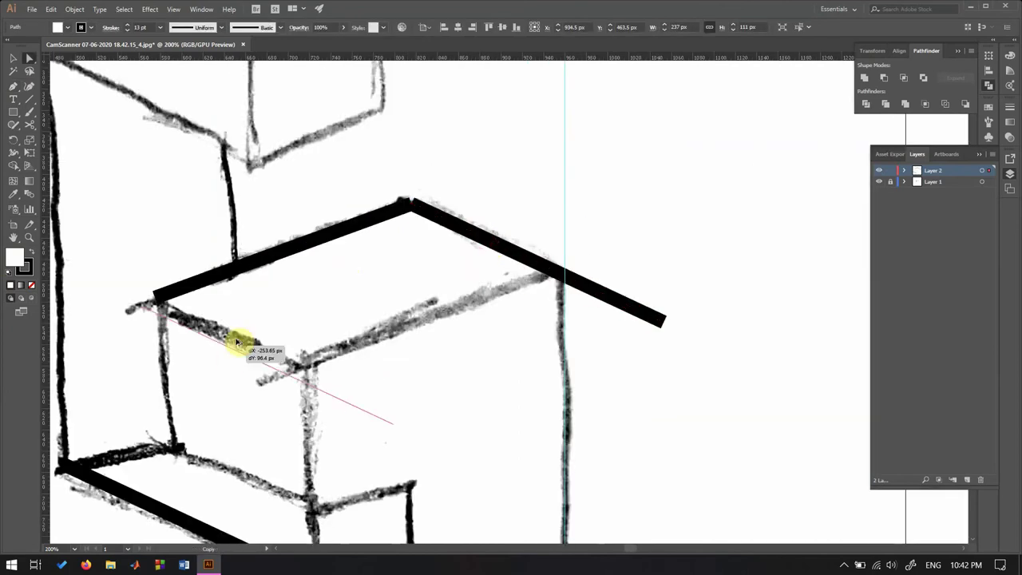
scroll(240, 342, "up", 2)
scroll(297, 326, "down", 1)
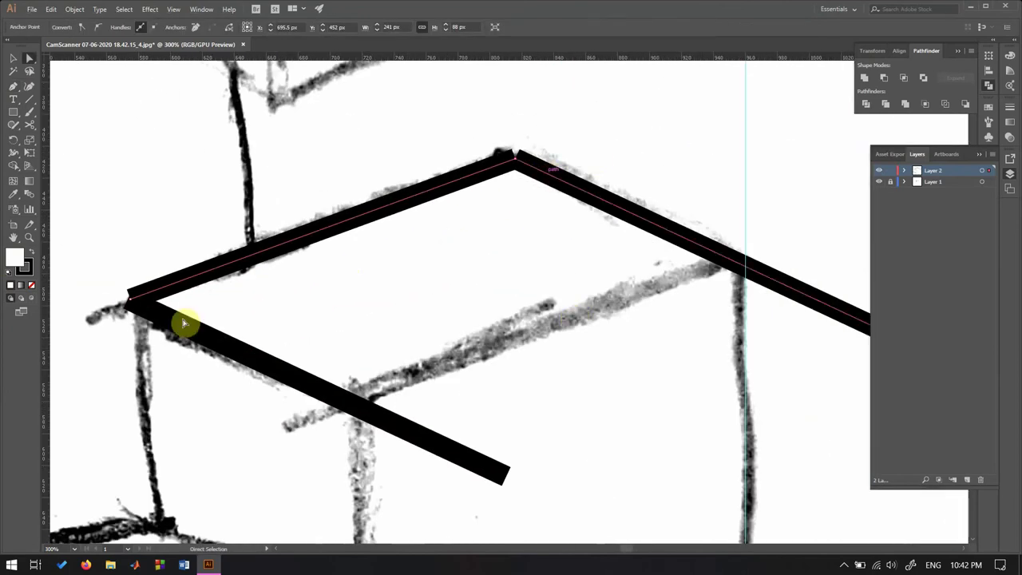
left_click(239, 302)
scroll(394, 242, "left", 2)
left_click_drag(601, 342, 601, 341)
Pull the lower-left and right line ends onto the parallelogram's corners
left_click(569, 486)
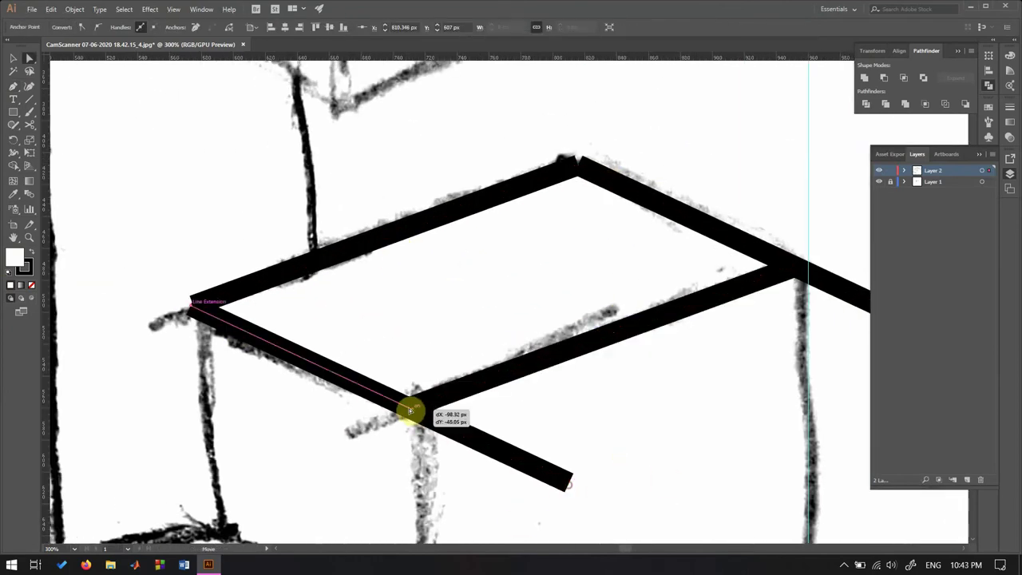
left_click_drag(409, 411, 402, 409)
scroll(639, 383, "right", 5)
left_click_drag(589, 310, 588, 308)
right_click(577, 354)
left_click(317, 163)
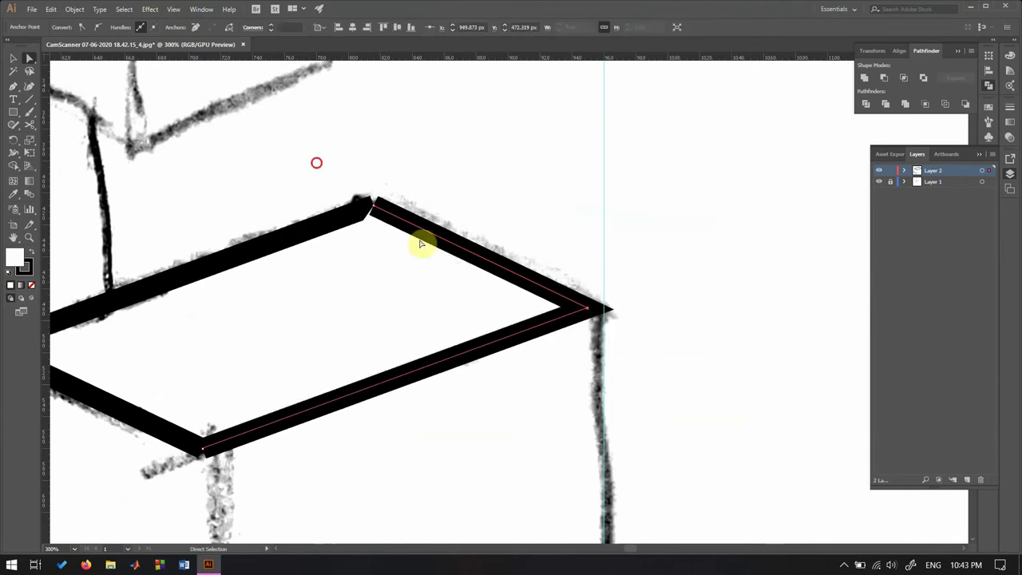
Average the overlapping corner points to close the top parallelogram
scroll(560, 218, "left", 7)
right_click(300, 323)
left_click(335, 413)
left_click(632, 319)
right_click(287, 323)
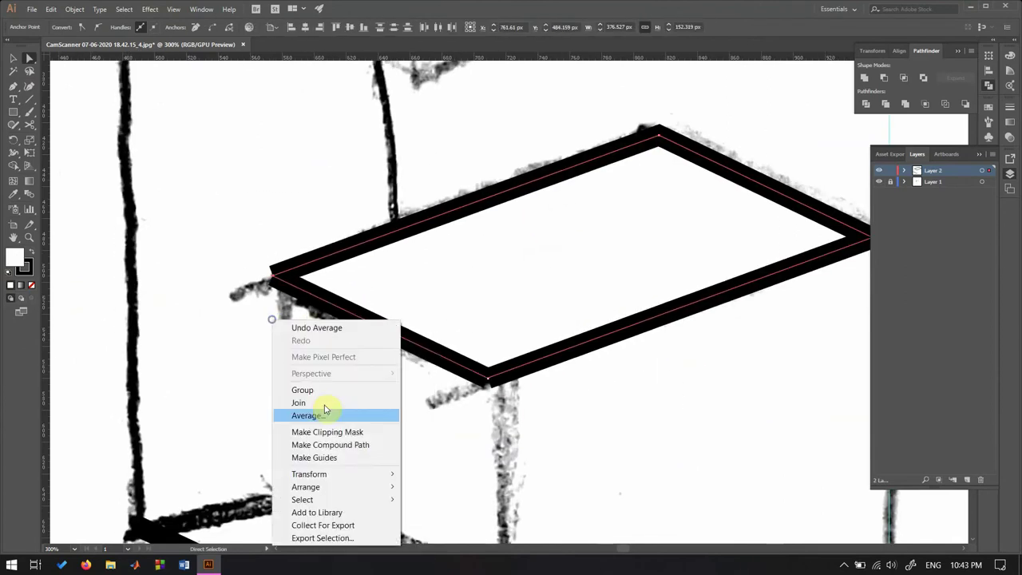
key("Escape")
key("ctrl+shift+a")
key("ctrl+0")
key("ctrl+plus")
key("ctrl+plus")
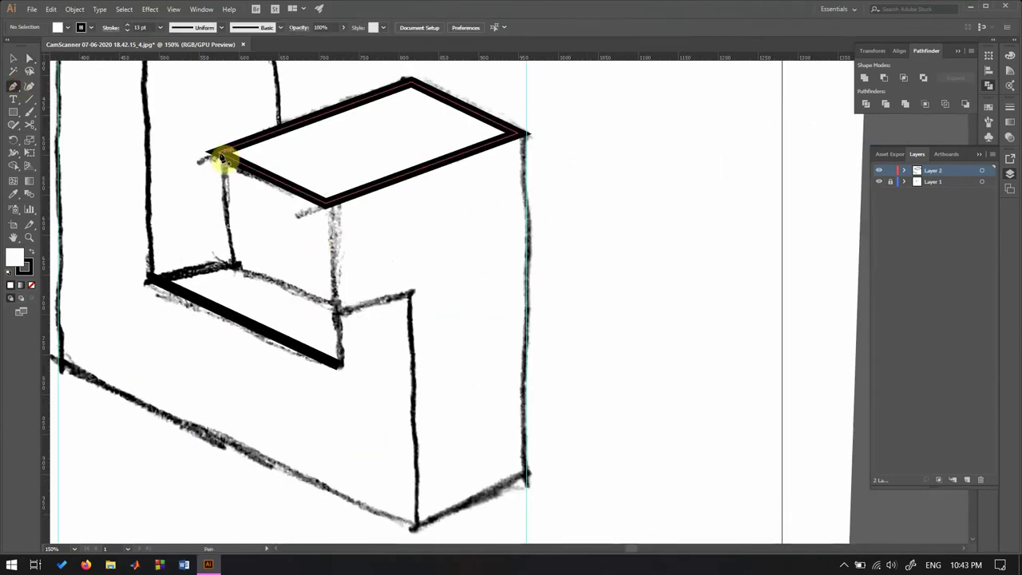
Draw the box face's right vertical edge down to its bottom corner
left_click(231, 264)
key("ctrl+plus")
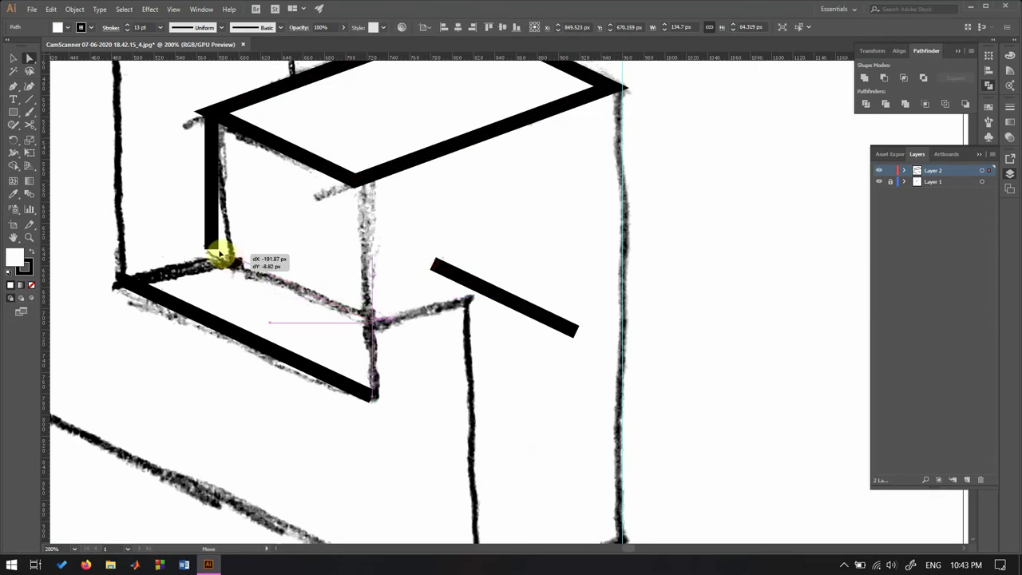
key("ctrl+plus")
key("p")
left_click(447, 172)
left_click(448, 375)
left_click(232, 276)
right_click(252, 302)
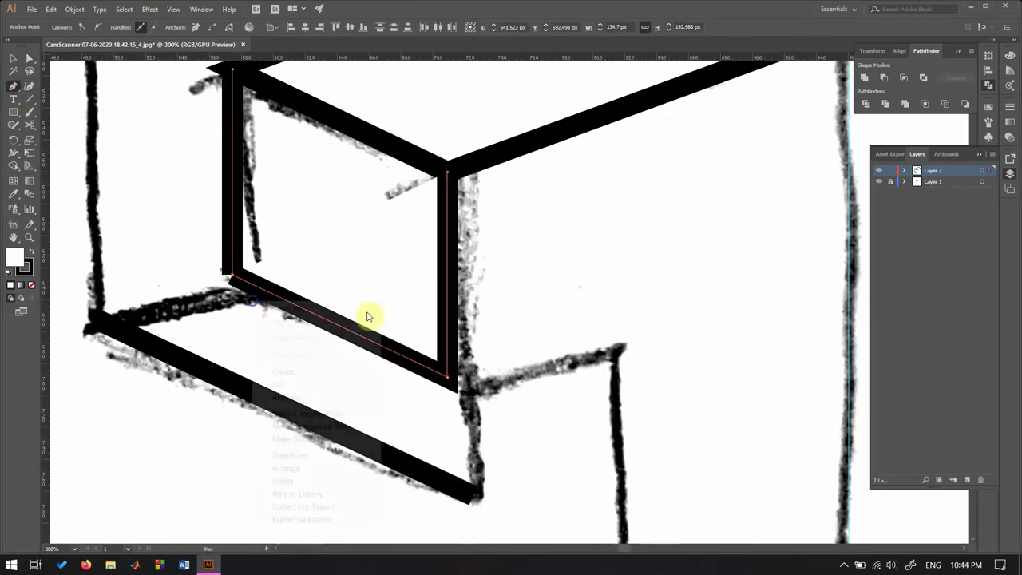
key("ctrl+minus")
Move the top segment onto the step edge and copy it to the box's bottom edge
left_click(411, 237)
left_click(667, 145)
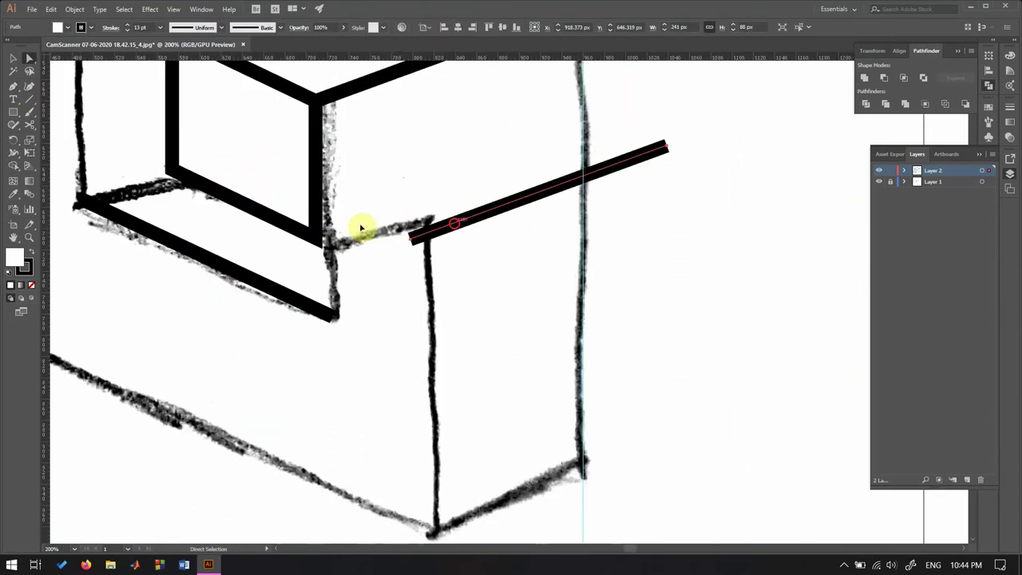
left_click_drag(362, 225, 355, 227)
left_click_drag(356, 227, 400, 525)
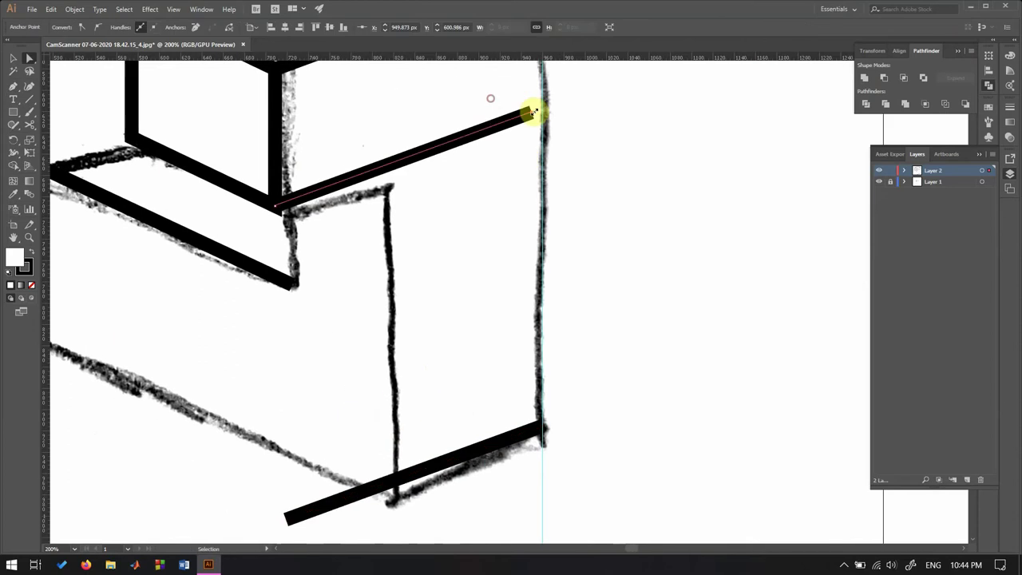
left_click(365, 490)
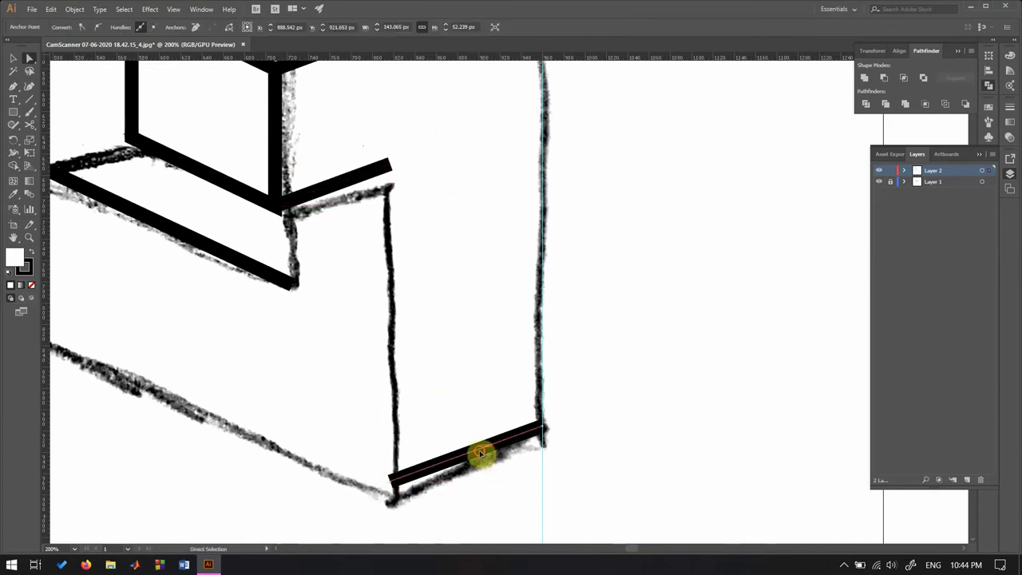
Start the stair outline at the inner corner and copy a line toward the outer bottom edge
key("p")
key("ctrl+minus")
left_click(240, 203)
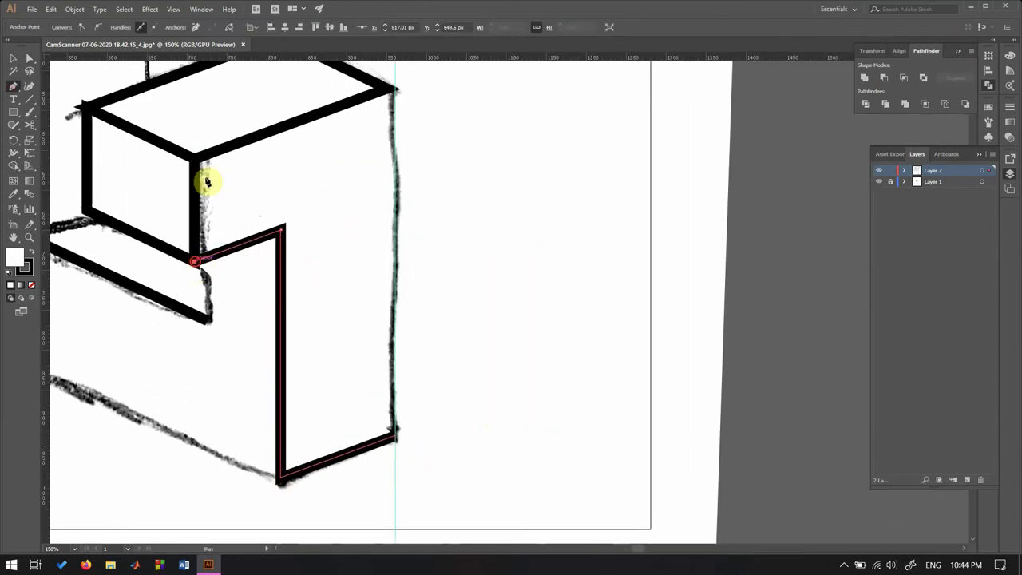
scroll(382, 225, "down", 2)
key("v")
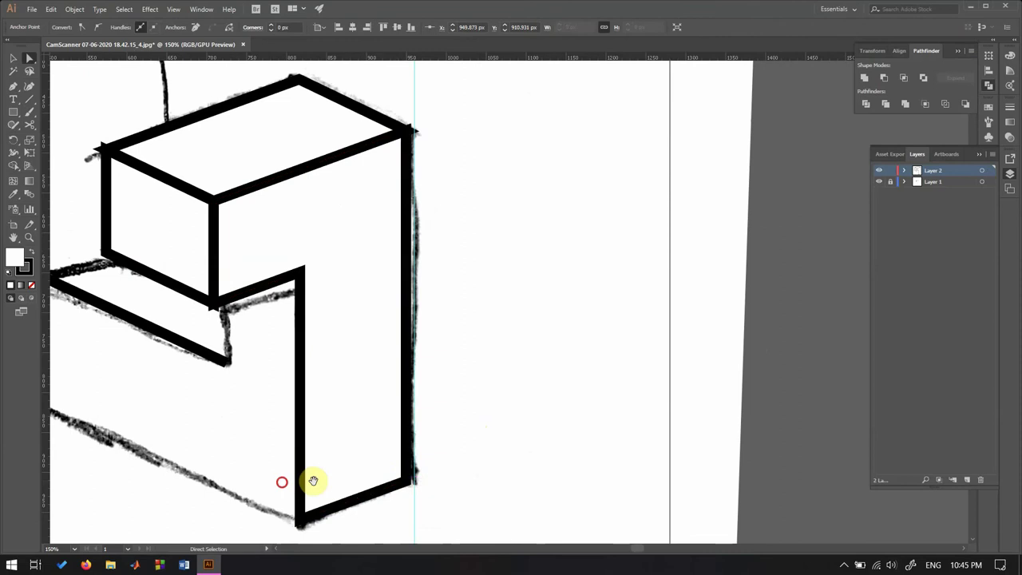
mouse_move(312, 482)
left_mouse_down()
mouse_move(444, 491)
mouse_move(226, 349)
left_mouse_up()
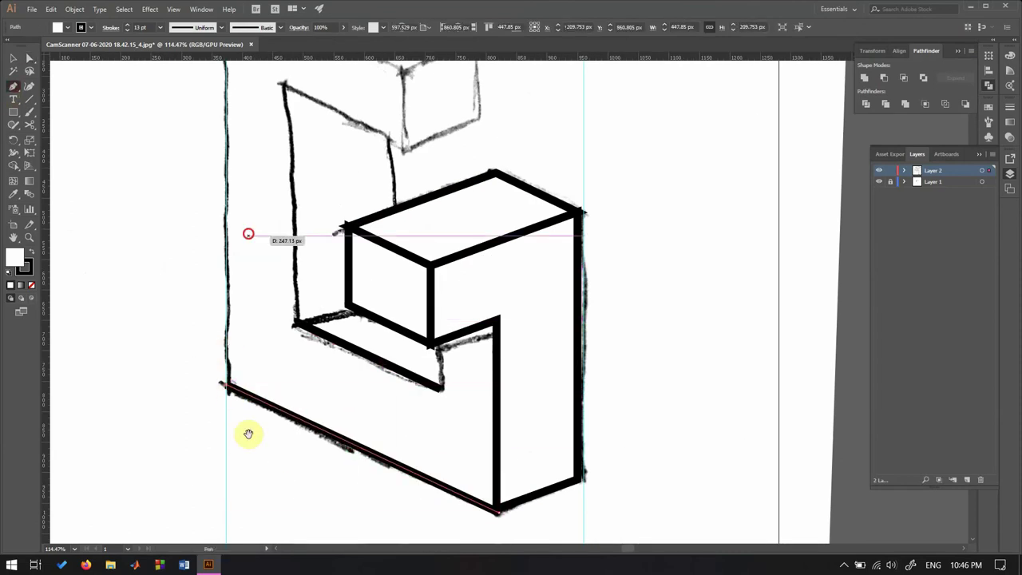
Place copied lines along the upper diagonal edge and the upper box edge
left_click_drag(249, 434, 345, 306)
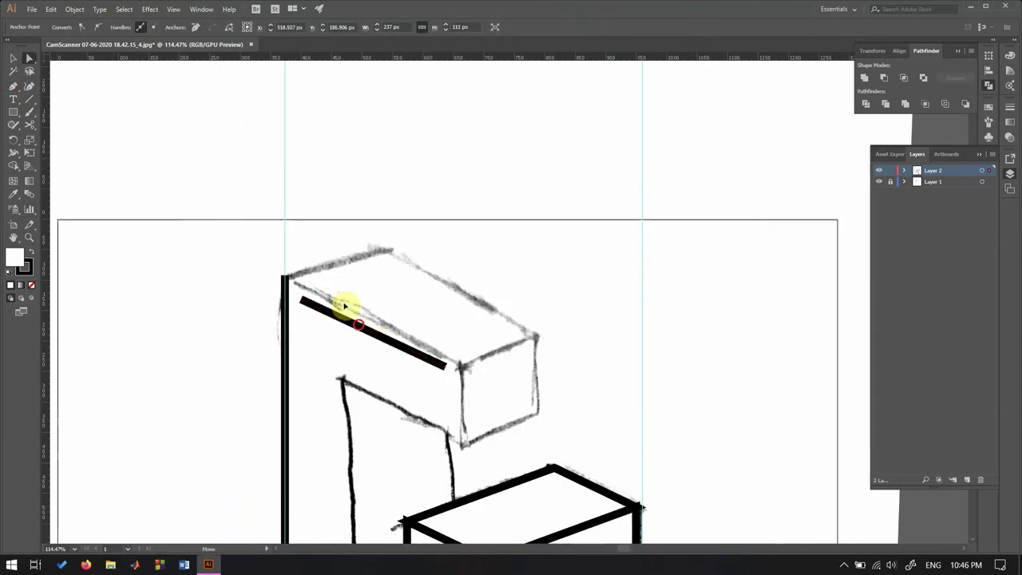
scroll(418, 151, "down", 3)
left_click_drag(419, 152, 449, 244)
scroll(651, 412, "up", 3)
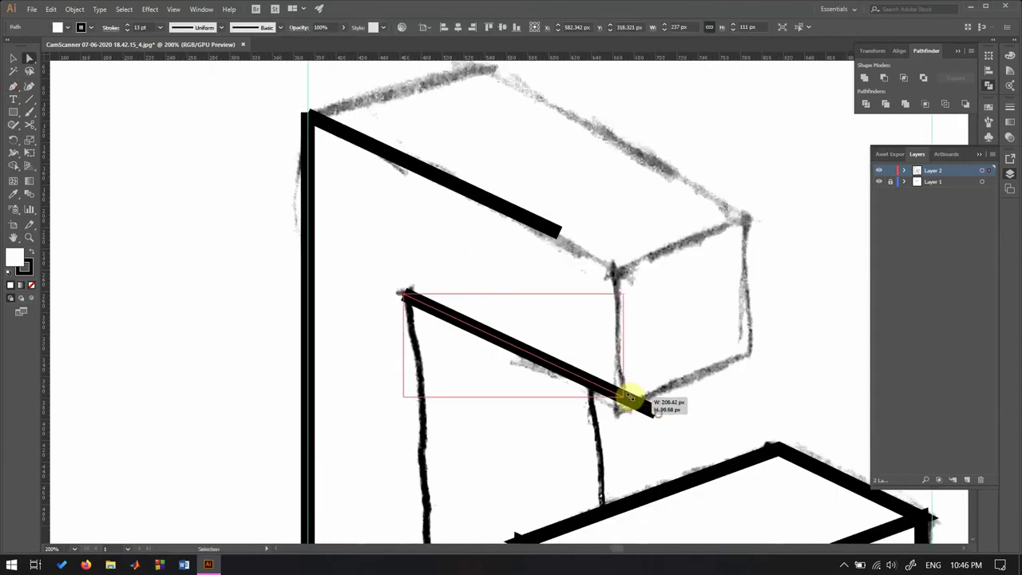
left_click_drag(630, 399, 594, 269)
scroll(354, 256, "up", 2)
scroll(303, 229, "up", 2)
Average and join the two lines at their shared corner
key("a")
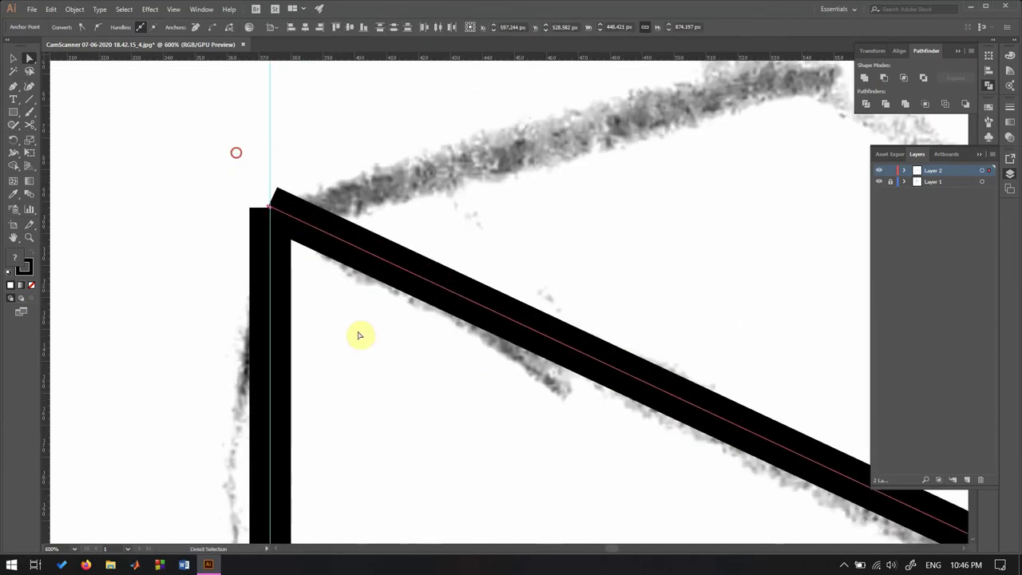
right_click(347, 245)
left_click(375, 340)
left_click(639, 319)
right_click(324, 235)
left_click(372, 330)
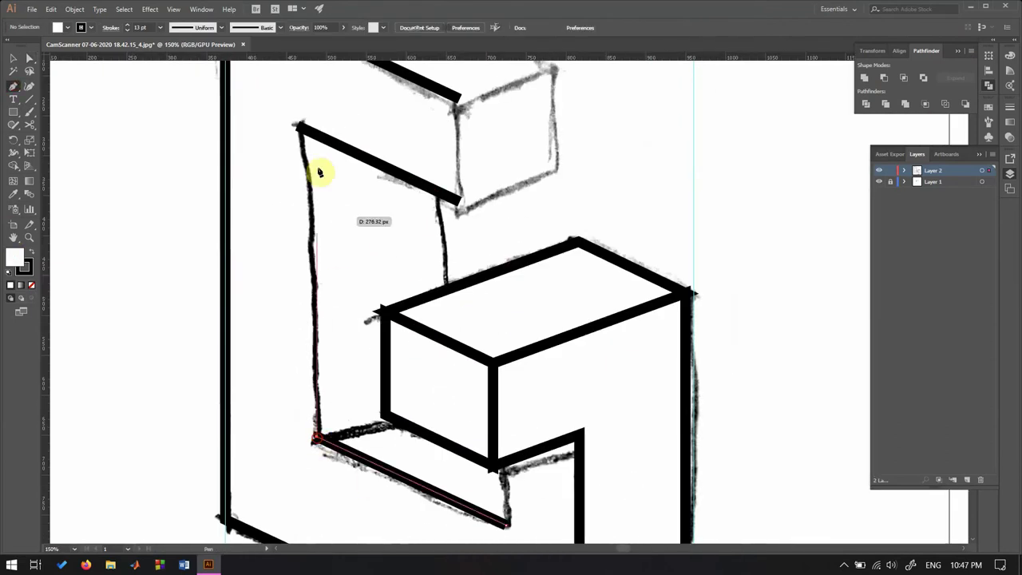
Join the diagonal to the vertical line and extend the path to the bottom corner
scroll(318, 173, "up", 3)
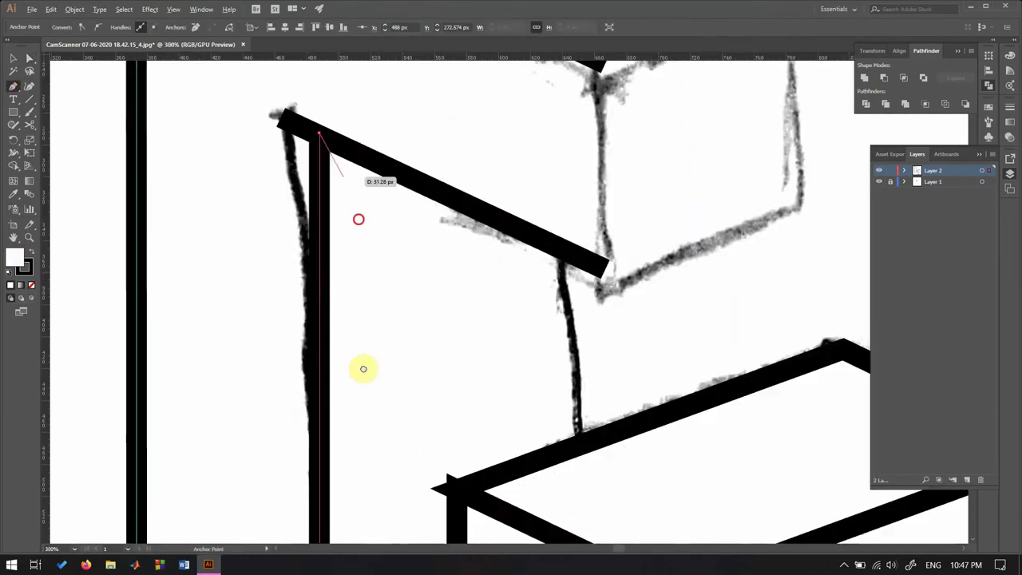
left_click(288, 268, "ctrl")
right_click(360, 120)
left_click(408, 208)
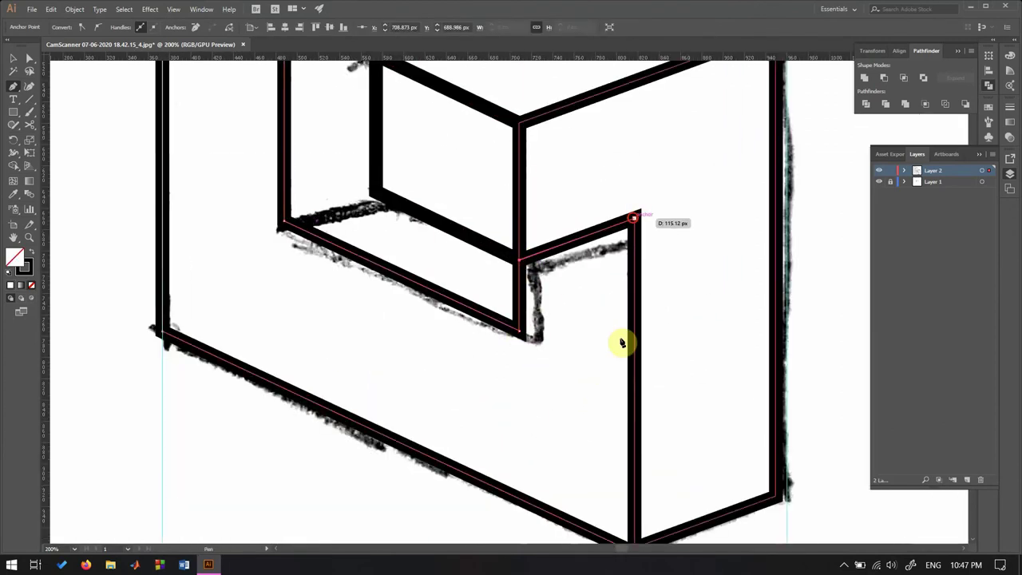
scroll(622, 343, "down", 3)
left_click(640, 427)
Trace the inner step edge as a closed path
scroll(637, 427, "down", 3)
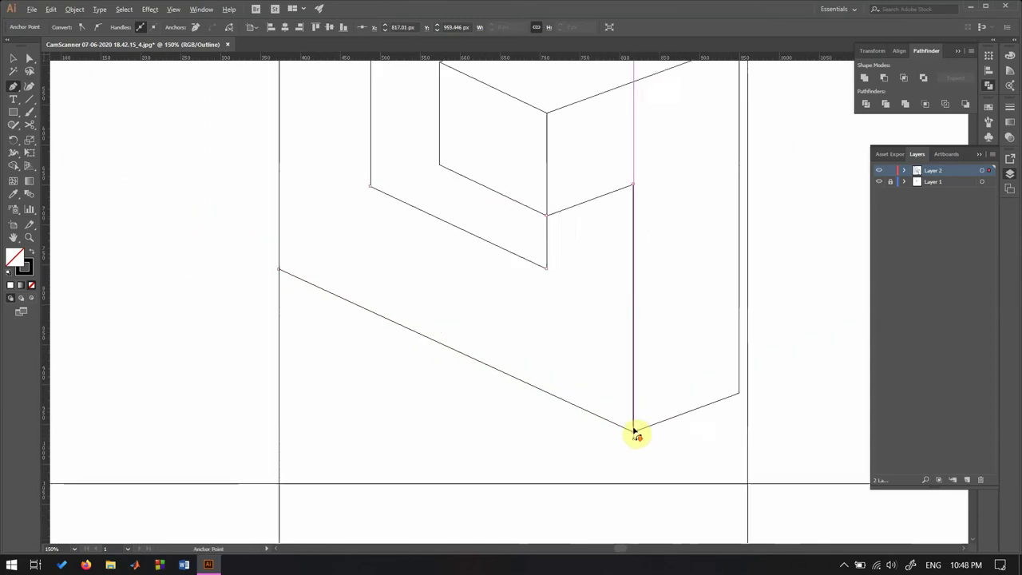
scroll(464, 433, "down", 2)
scroll(427, 319, "up", 3)
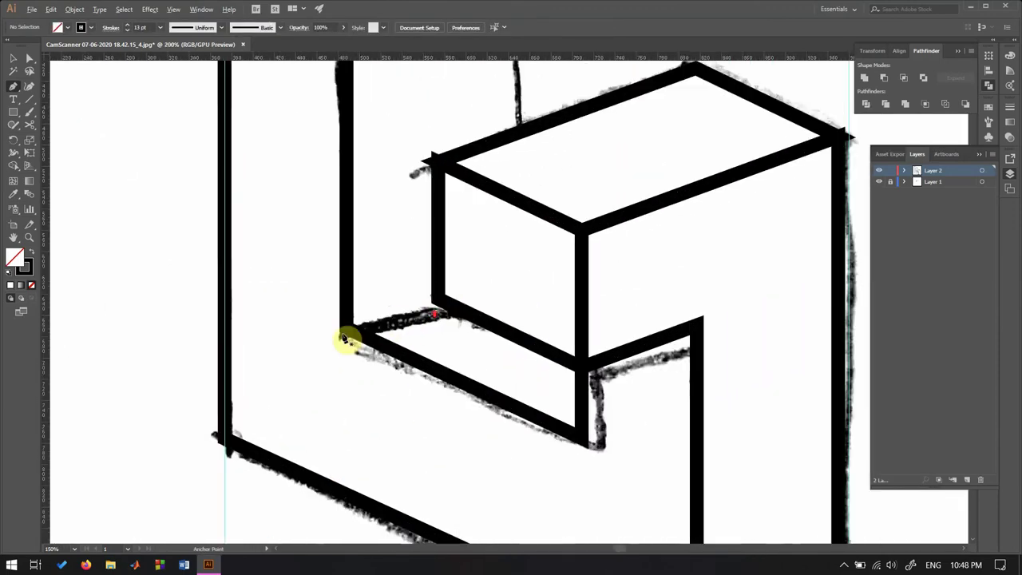
left_click(347, 328)
left_click(437, 298)
left_click(348, 332)
scroll(352, 336, "down", 3)
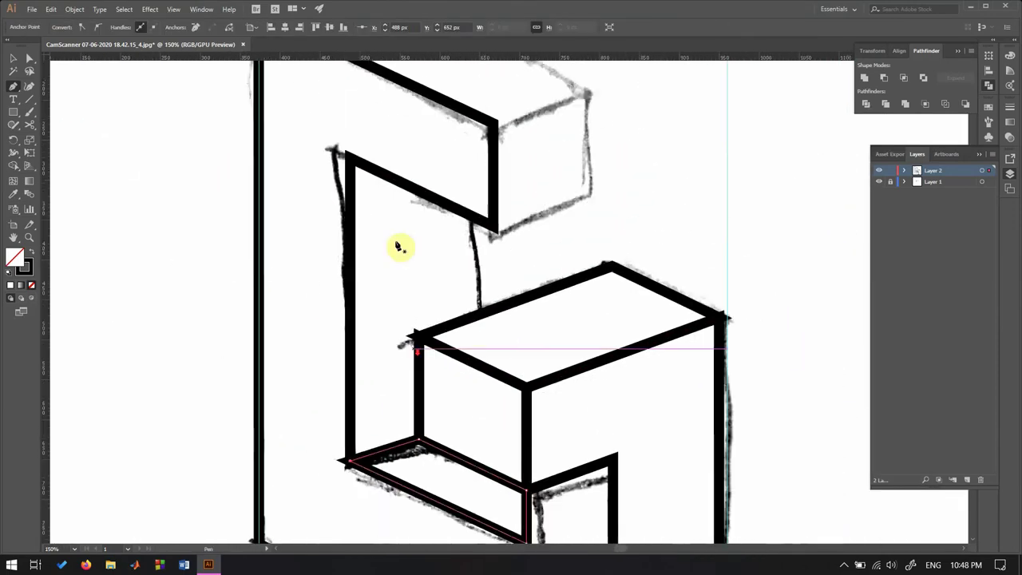
scroll(400, 297, "up", 2)
scroll(561, 346, "down", 2)
scroll(607, 415, "down", 3)
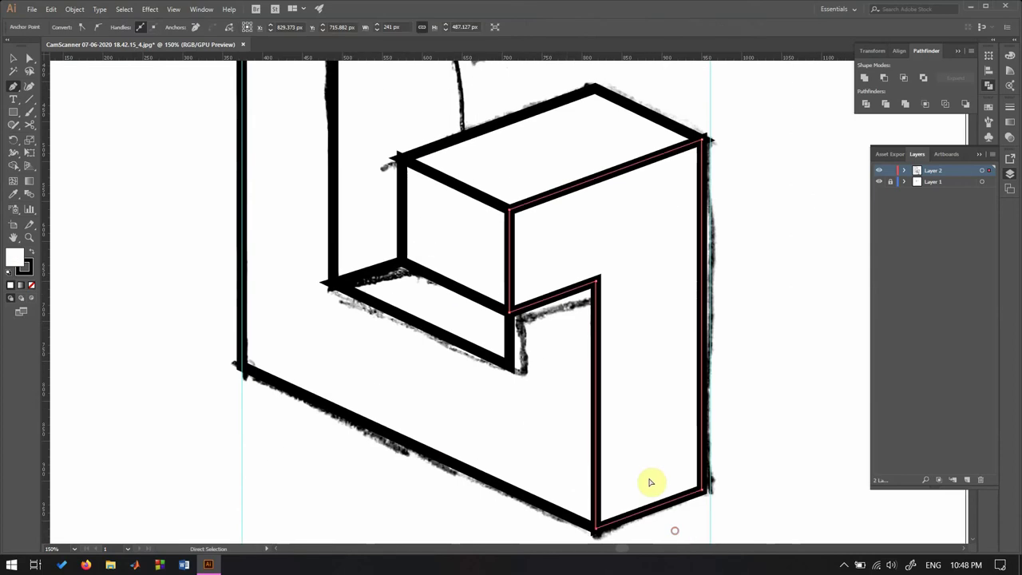
scroll(650, 481, "up", 5)
In Outline view, duplicate the top edge onto the sketch and average and join its corner anchors
left_click(451, 317)
scroll(529, 463, "up", 2)
scroll(611, 429, "down", 2)
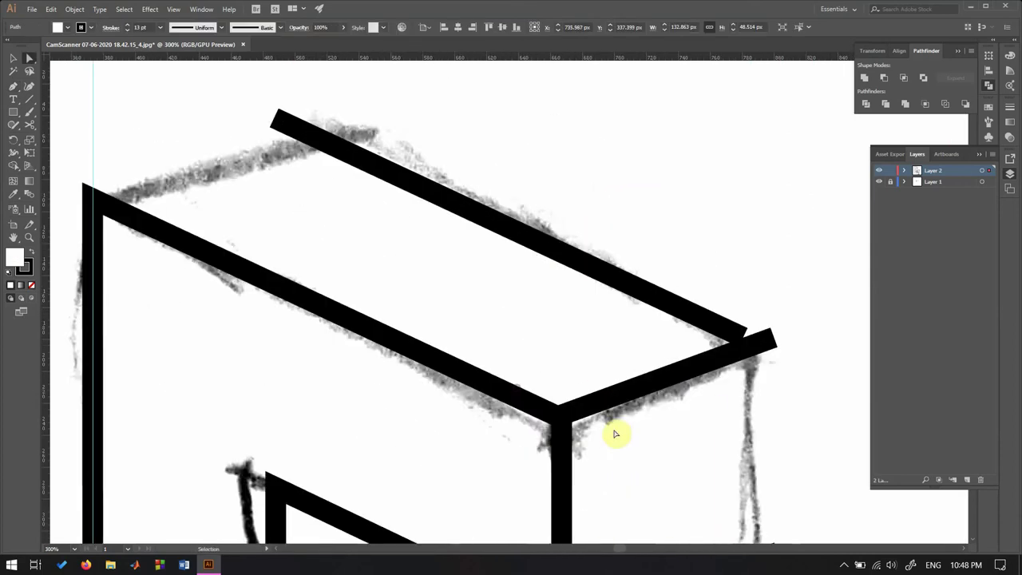
key("ctrl+y")
scroll(619, 394, "up", 2)
left_click_drag(481, 215, 514, 224)
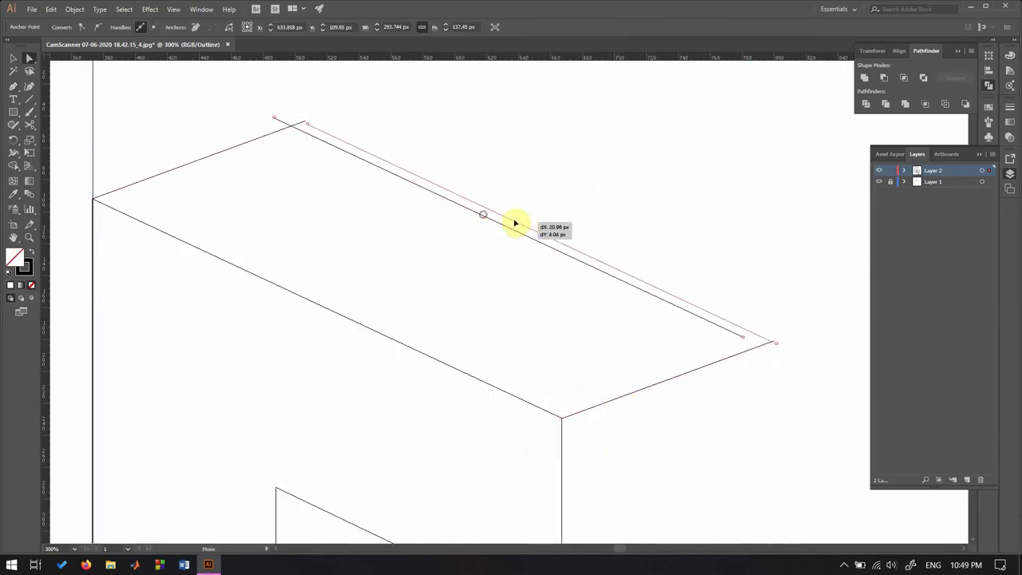
right_click(337, 142)
left_click(418, 244)
key("Return")
right_click(399, 206)
left_click(431, 293)
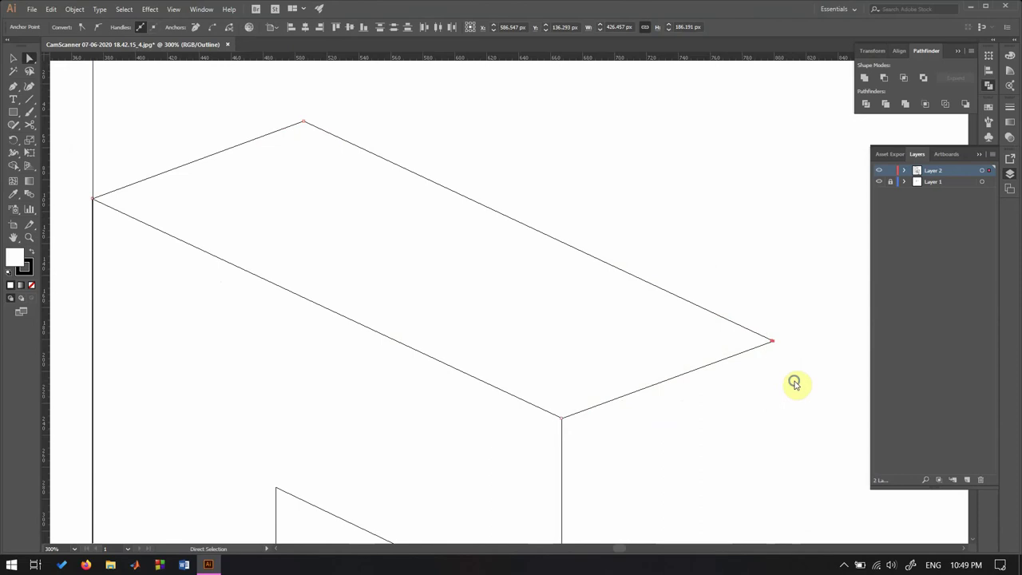
Join the upper box-top corner anchors
right_click(661, 311)
left_click(15, 91)
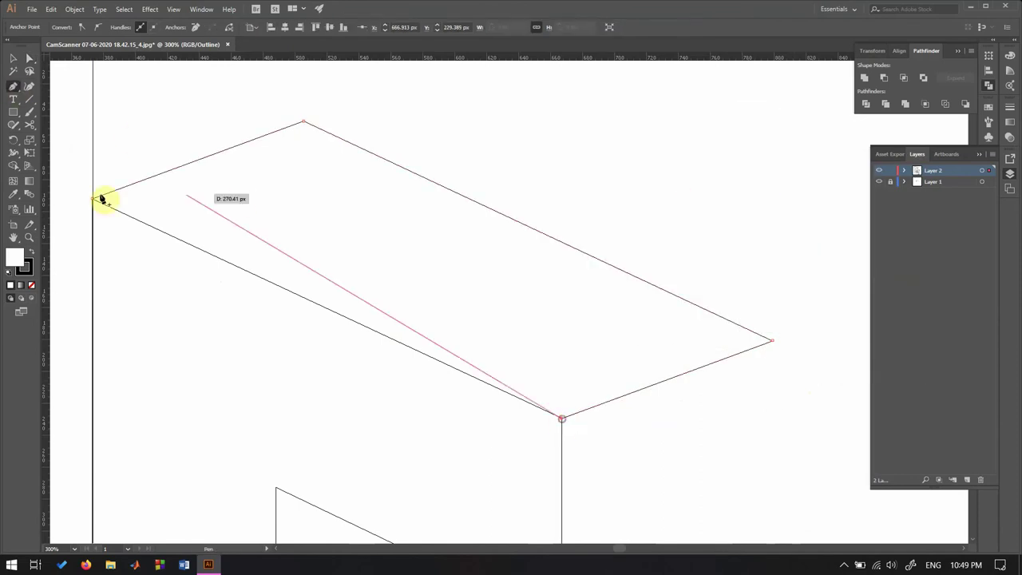
right_click(600, 236)
left_click(658, 328)
scroll(650, 395, "down", 5)
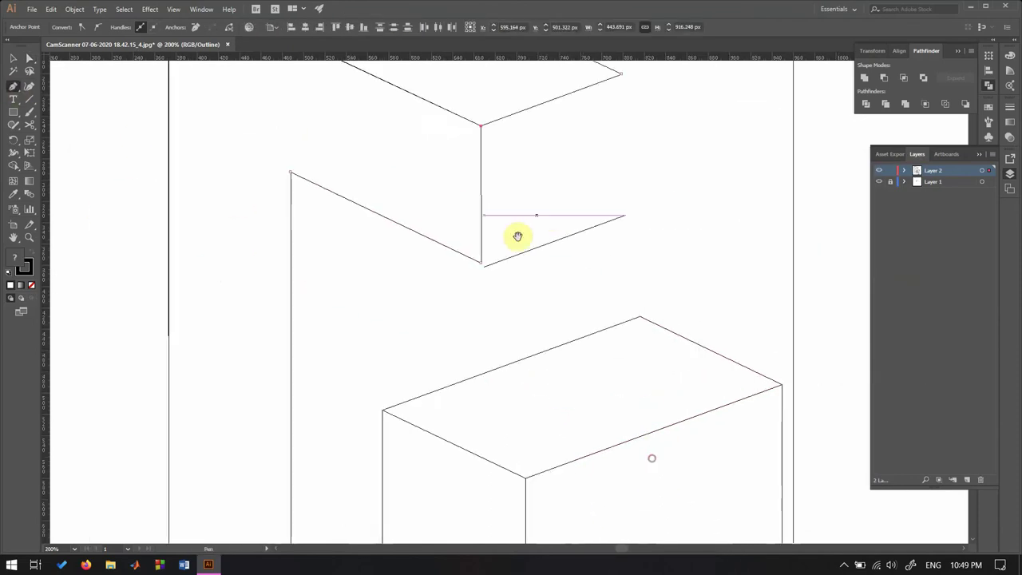
Average the box's two bottom anchors into one point
key("a")
left_click_drag(451, 368, 468, 401)
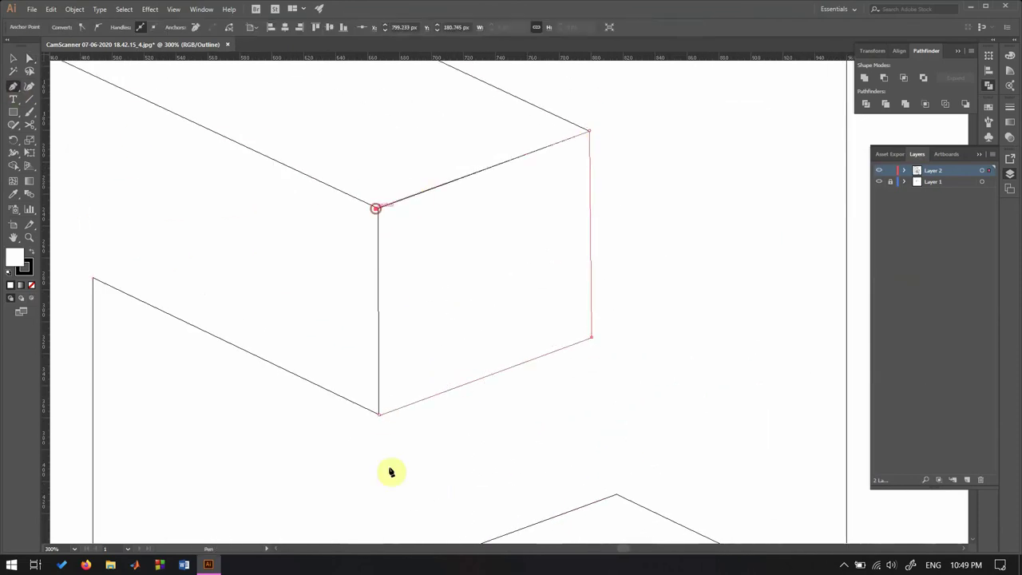
right_click(402, 456)
left_click(480, 331)
left_click(634, 318)
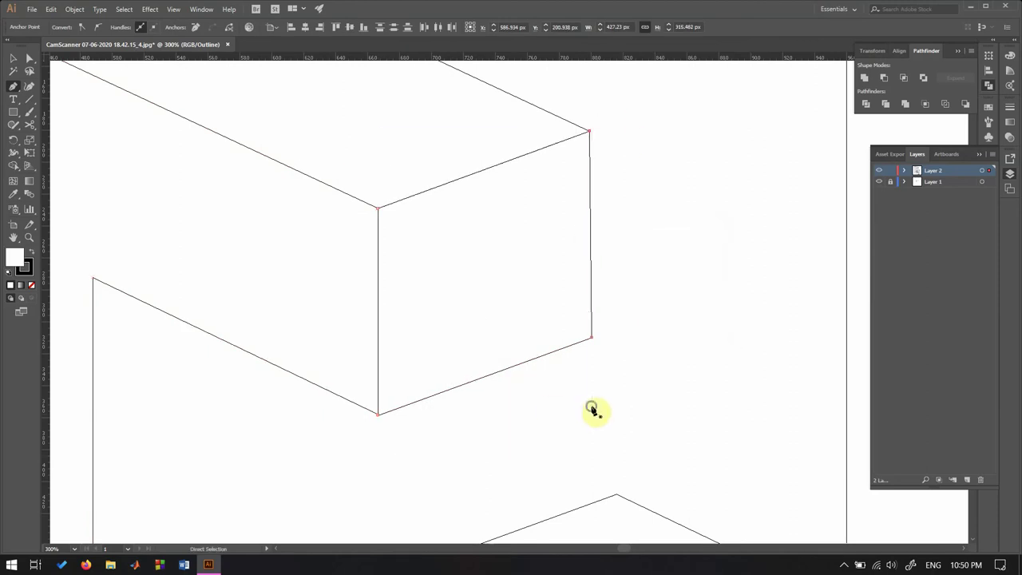
scroll(530, 357, "down", 3)
Average the selected anchors to close the G's open paths
scroll(543, 447, "down", 2)
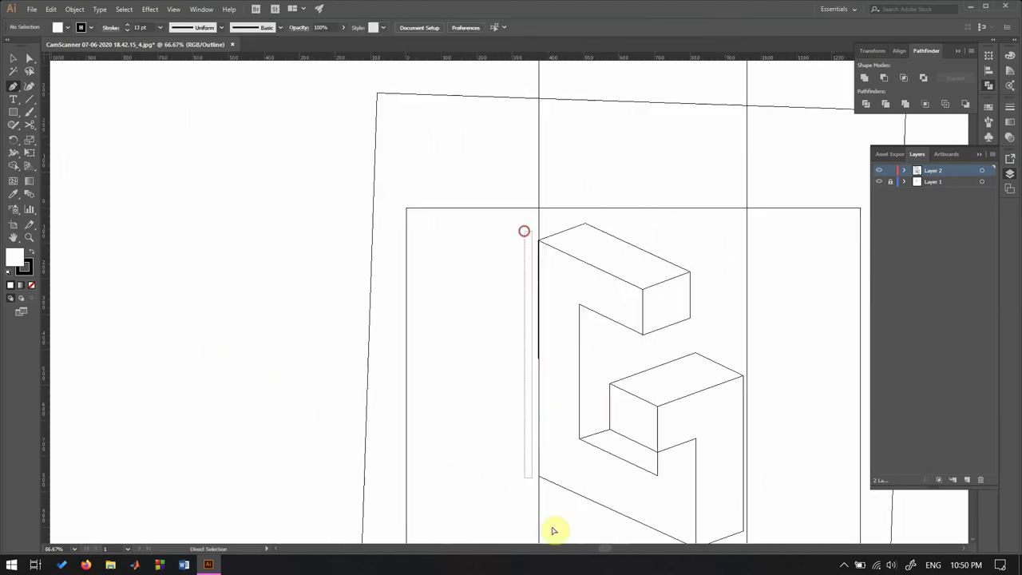
right_click(561, 299)
left_click(603, 392)
left_click(645, 317)
scroll(493, 359, "up", 4)
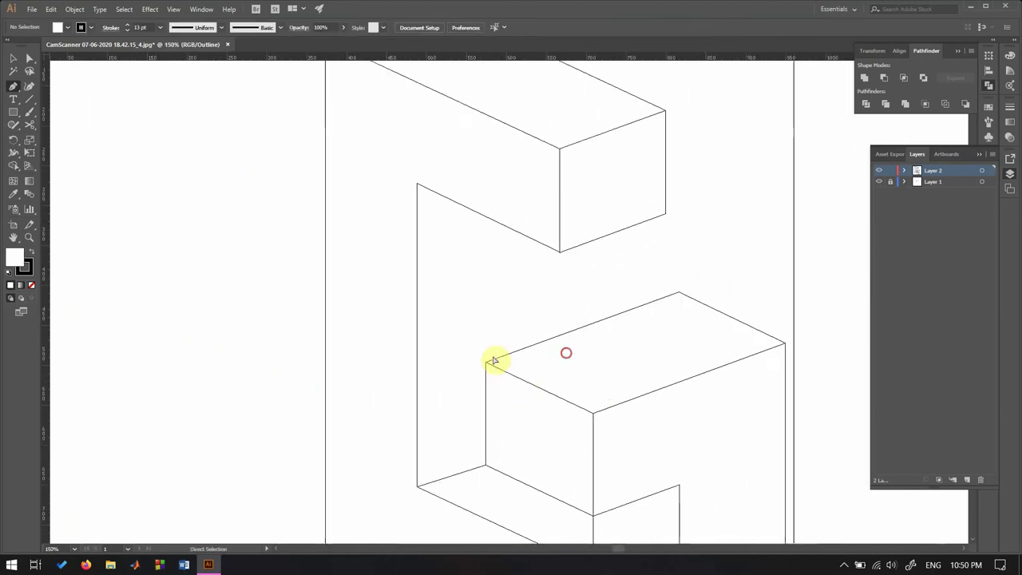
key("ctrl+y")
left_click(542, 342, "ctrl")
Check the paths in Outline view, then hide the sketch layer (Layer 1)
key("ctrl+y")
scroll(552, 341, "up", 2)
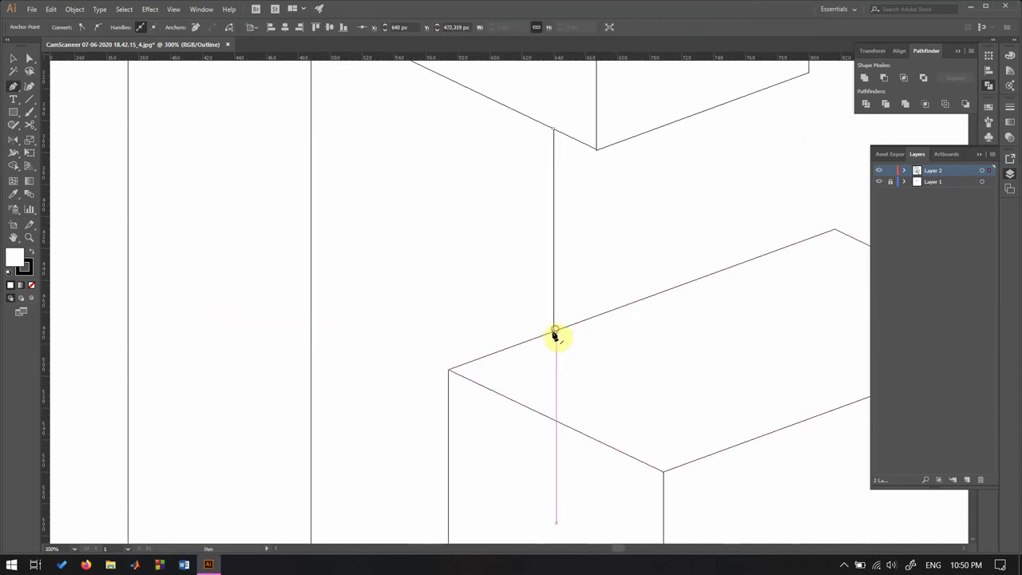
scroll(315, 429, "down", 3)
scroll(288, 240, "up", 5)
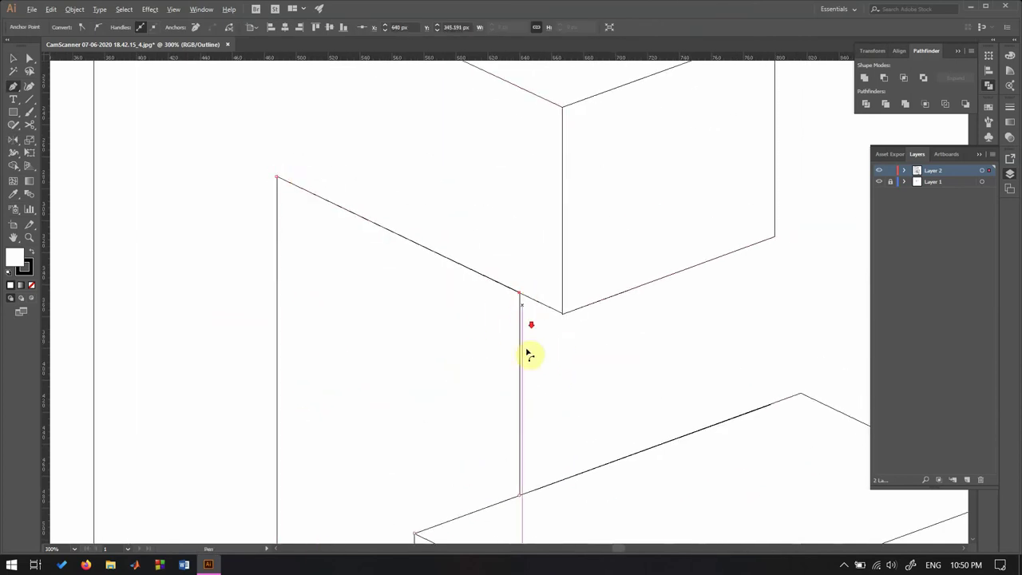
scroll(530, 355, "down", 3)
key("ctrl+y")
left_click(879, 182)
key("ctrl+0")
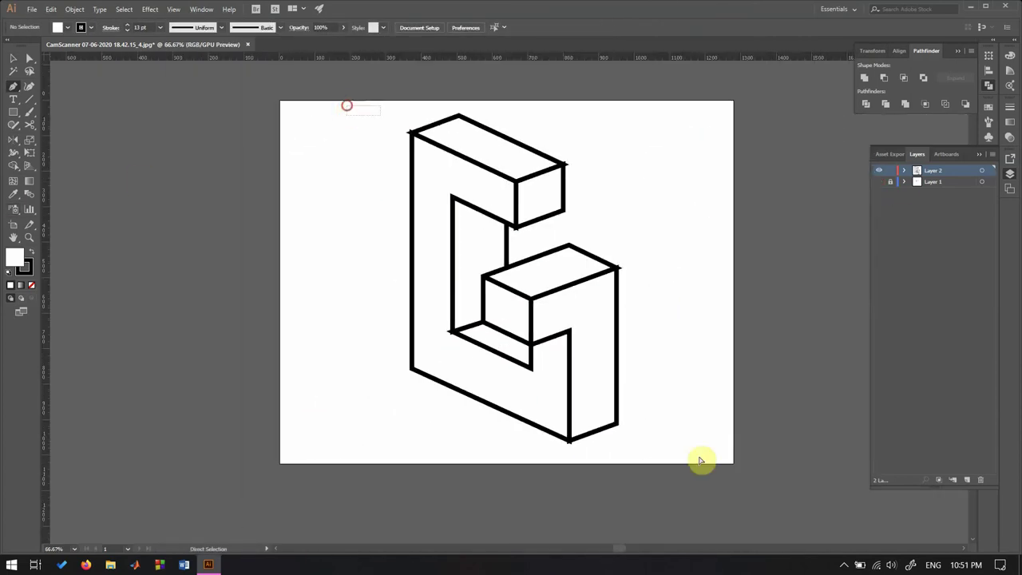
Scale the G down and give it thick, rounded black strokes
key("v")
key("ctrl+a")
left_click_drag(520, 438, 524, 242)
key("ctrl+1")
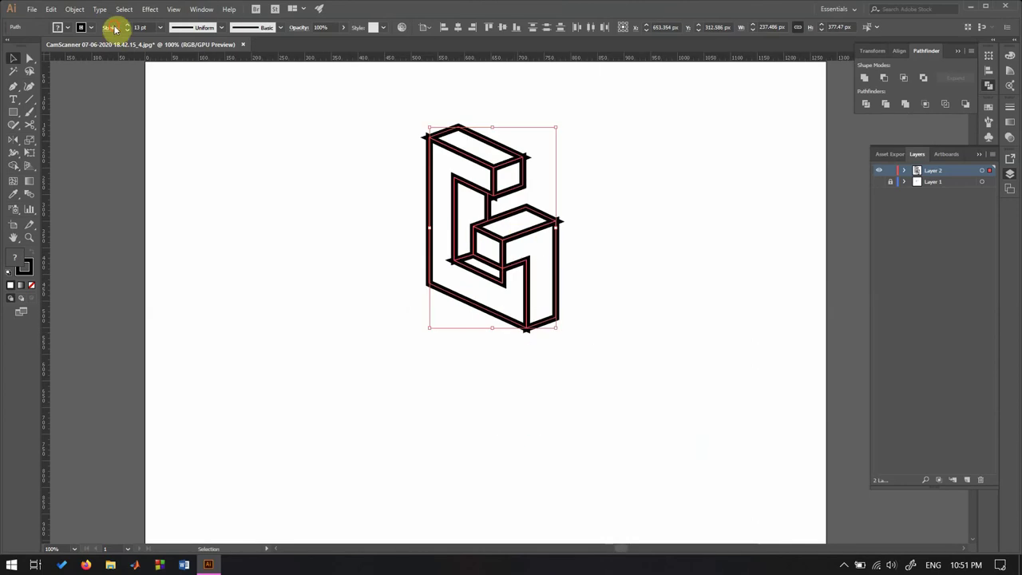
left_click(115, 29)
key("a")
left_click(383, 431)
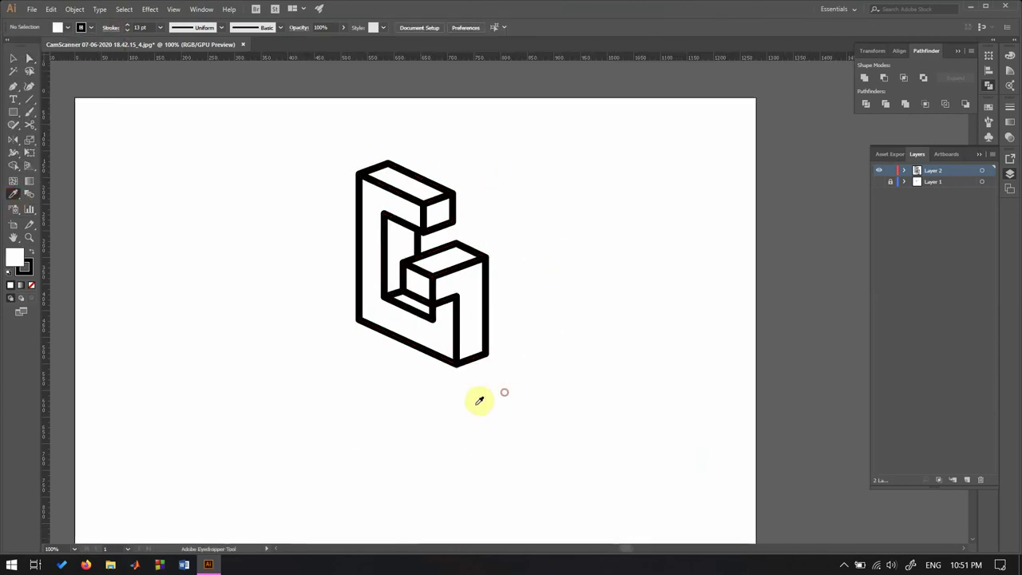
scroll(464, 290, "up", 4)
Draw a black-filled, stroke-free triangle filling the gap in the G's step
key("p")
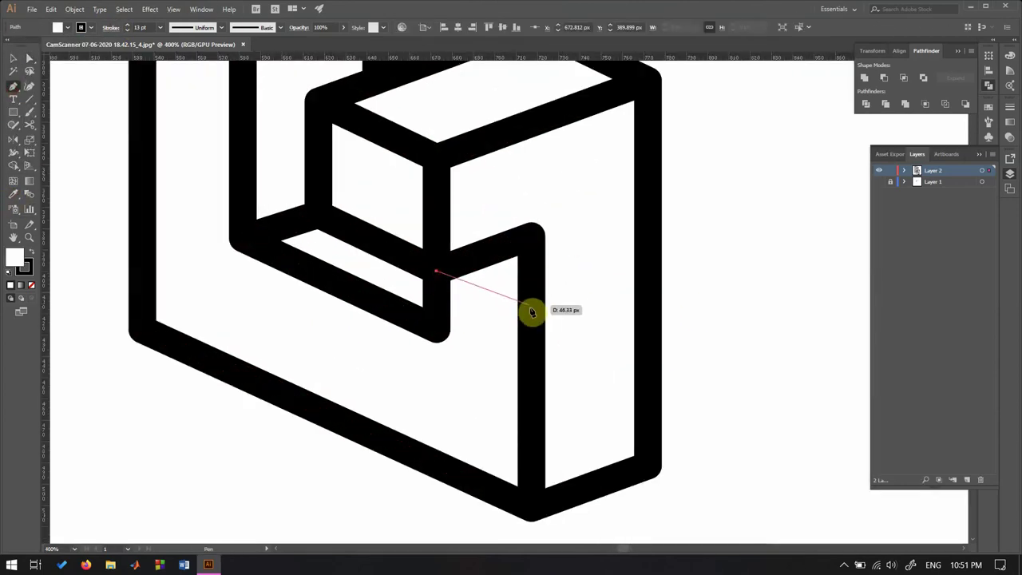
left_click(533, 312)
left_click(532, 233)
left_click(436, 272)
key("shift+x")
left_click(31, 285)
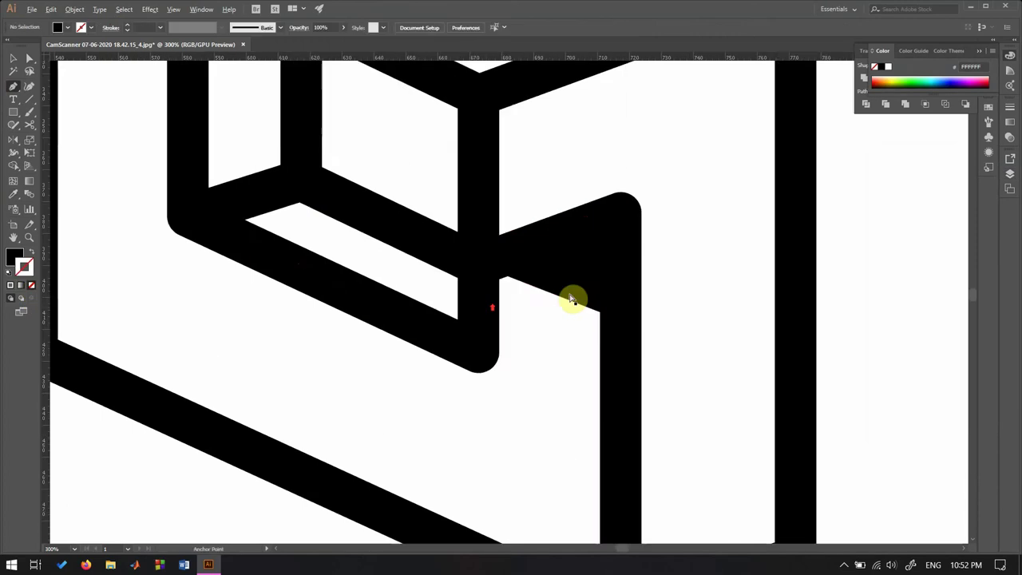
key("ctrl+y")
key("a")
Select all the G paths and Alt-drag a duplicate G to the right
key("ctrl+y")
key("ctrl+minus")
key("ctrl+minus")
key("ctrl+a")
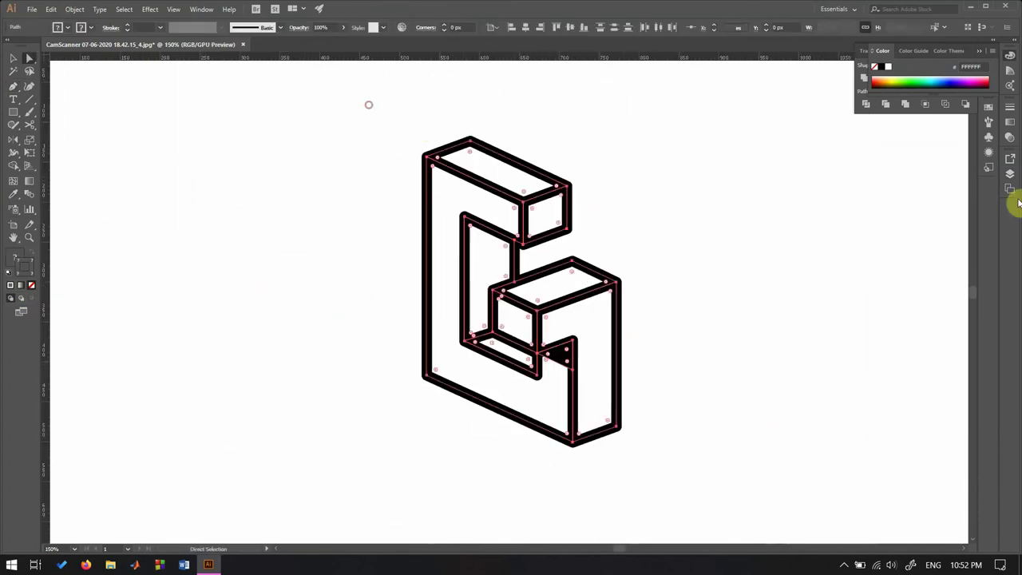
left_click(1010, 173)
mouse_move(530, 242)
left_mouse_down()
mouse_move(217, 229)
mouse_move(536, 227)
left_mouse_up()
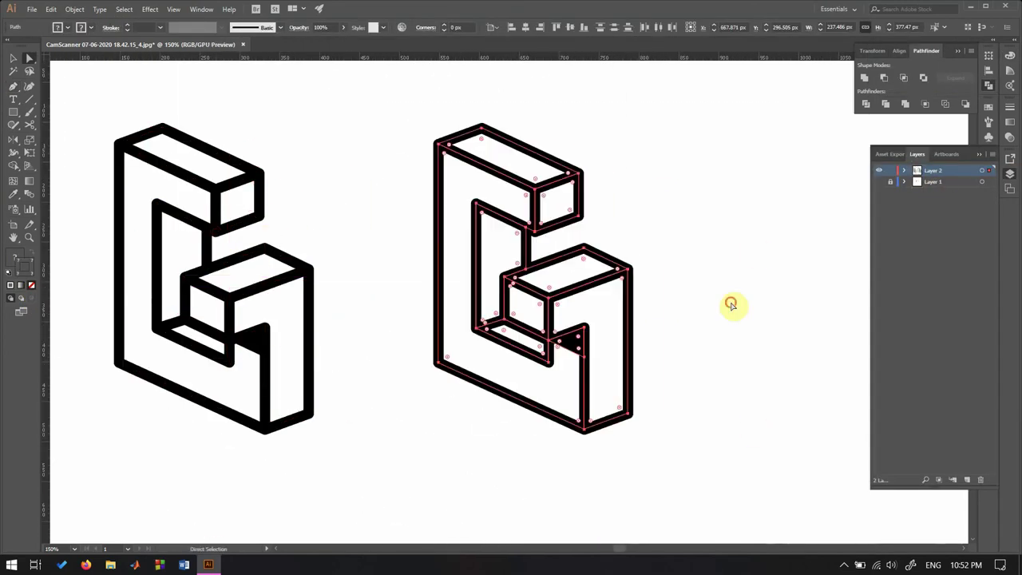
Fill the copied G's faces solid black and remove their strokes
left_click(607, 360)
key("shift+x")
left_click(31, 285)
left_click(496, 261)
key("shift+x")
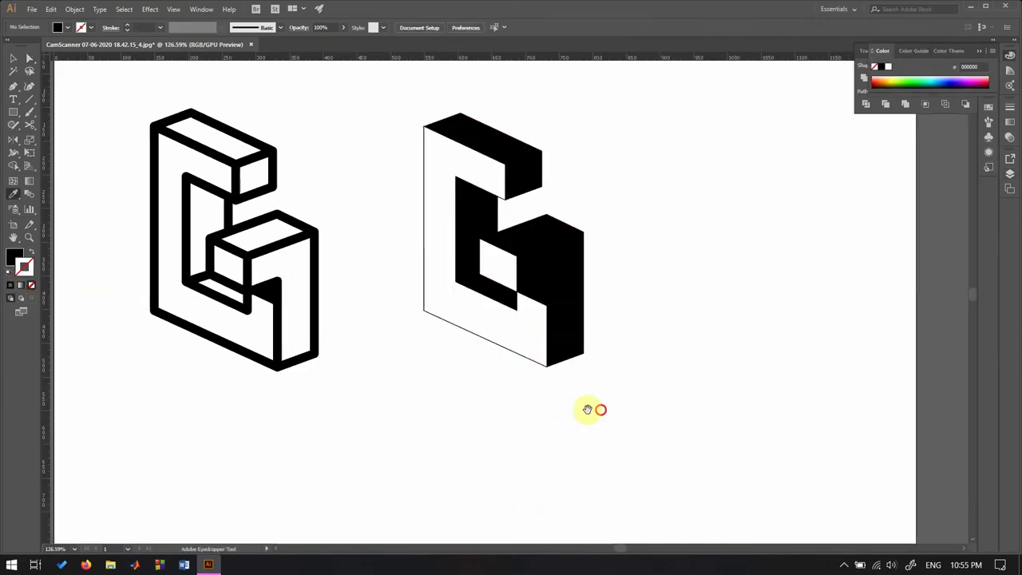
left_click(532, 338)
Start a Type tool text line below the right G for 'Graphichology'
scroll(486, 354, "up", 3)
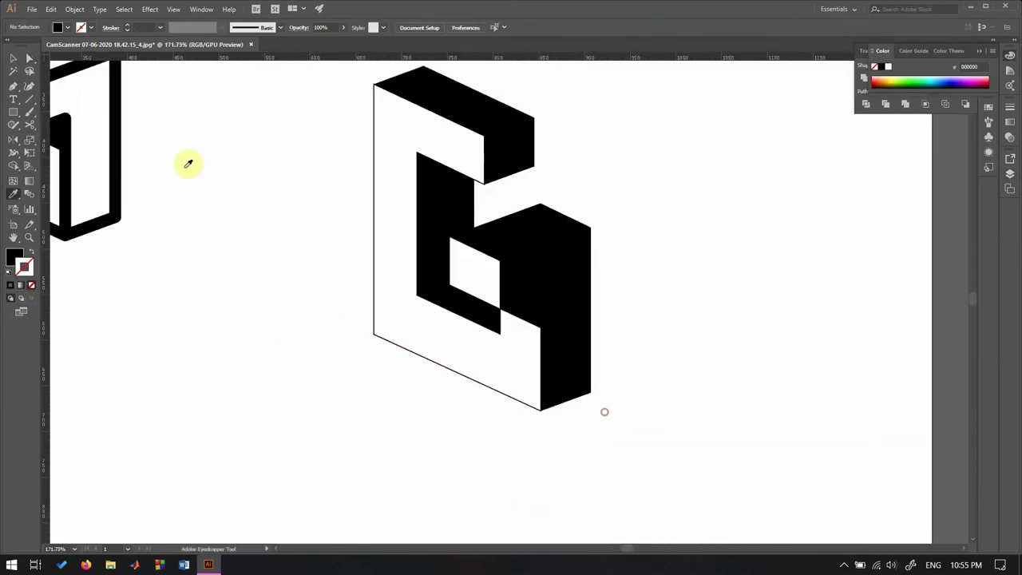
key("t")
left_click(413, 455)
type("Graphichology")
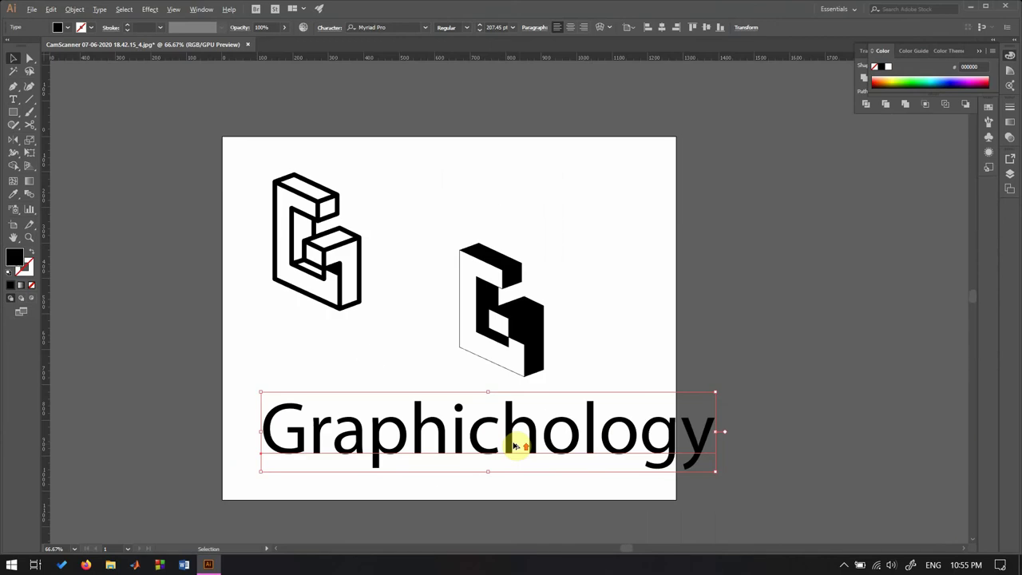
Delete the outlined left G, move the logo up-left, and group the G paths
left_click(352, 320)
key("Delete")
left_click_drag(562, 421, 529, 384)
left_click(989, 82)
left_click(1010, 178)
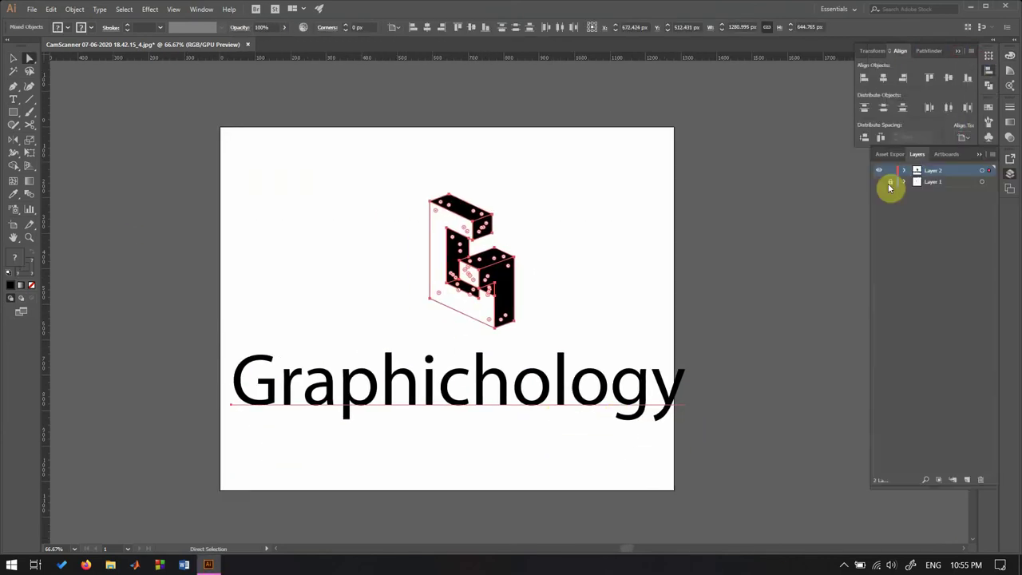
key("v")
key("ctrl+g")
Scale the Graphichology text down and set it in the REDRING 1969 font
left_click(445, 444)
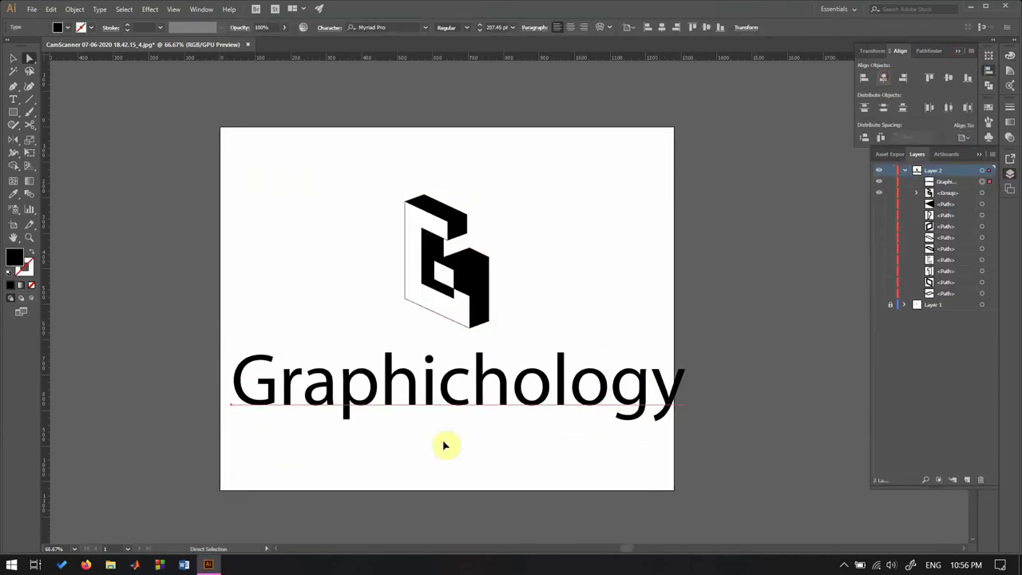
left_click_drag(447, 422, 458, 400)
left_click(425, 27)
scroll(559, 166, "down", 5)
scroll(571, 88, "down", 5)
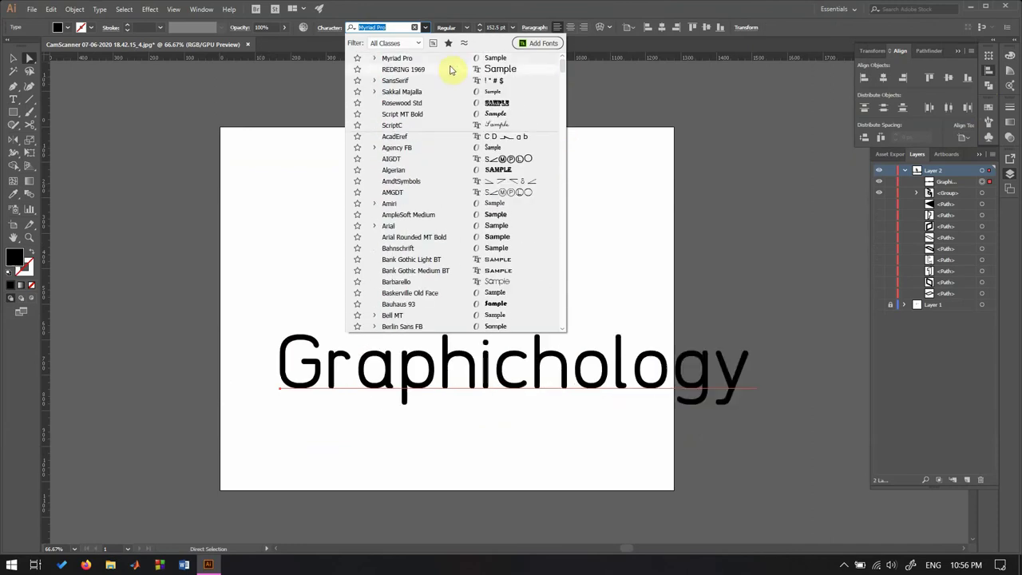
left_click(450, 67)
left_click(612, 313)
mouse_move(612, 312)
left_mouse_down()
mouse_move(423, 316)
mouse_move(438, 321)
left_mouse_up()
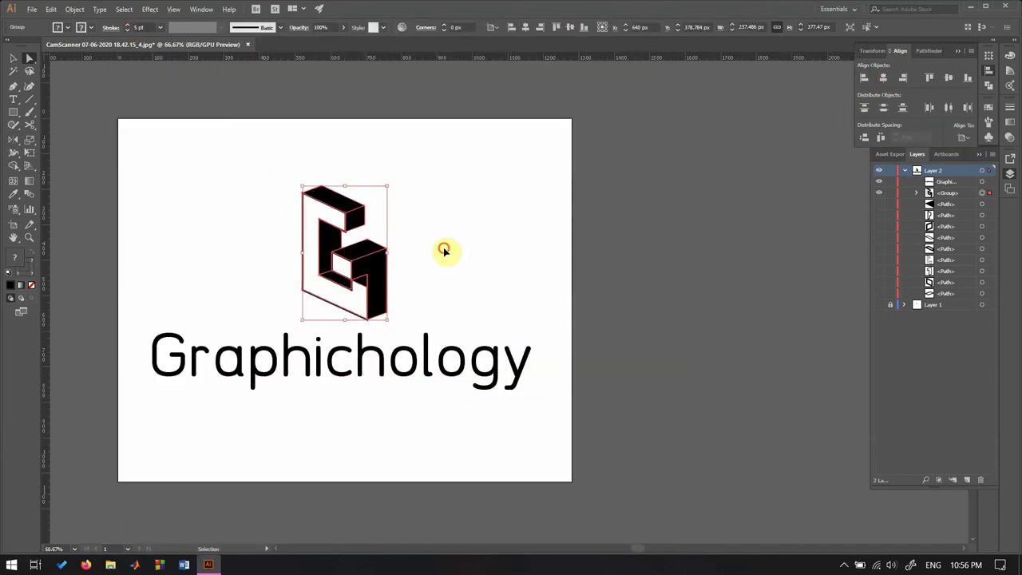
Duplicate Graphichology below and edit the copy into a 'GraphicDesigns' tagline
key("a")
key("ctrl+plus")
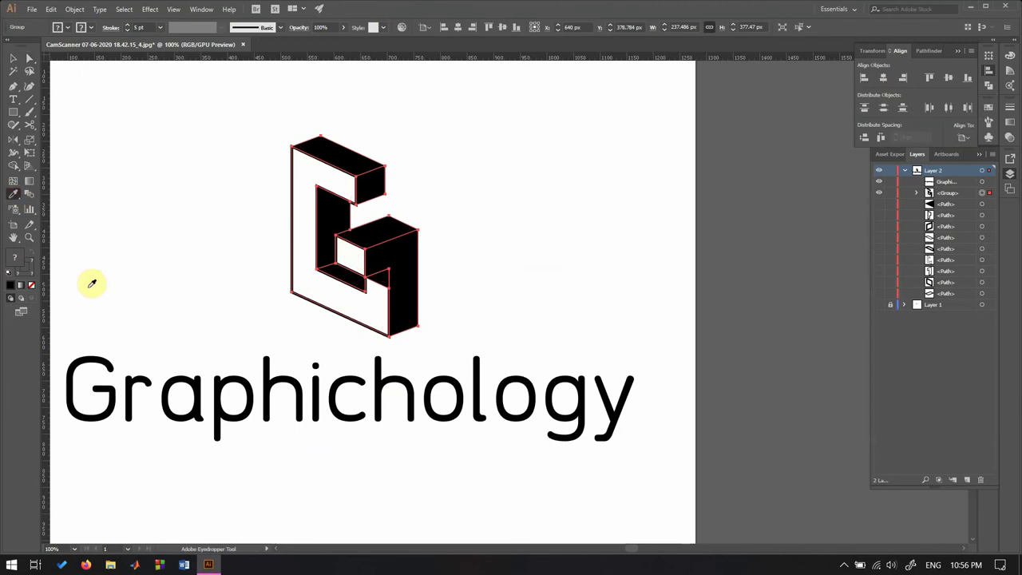
left_click(112, 30)
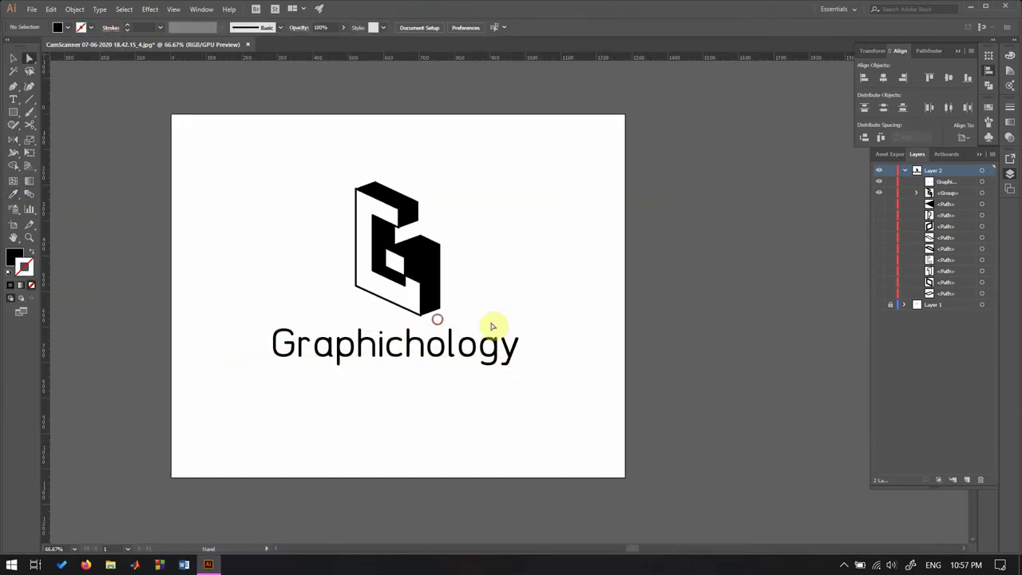
mouse_move(408, 356)
left_mouse_down()
mouse_move(402, 413)
mouse_move(344, 421)
mouse_move(343, 377)
left_mouse_up()
double_click(394, 413)
key("BackSpace")
key("BackSpace")
key("BackSpace")
key("Escape")
key("ctrl+minus")
key("ctrl+a")
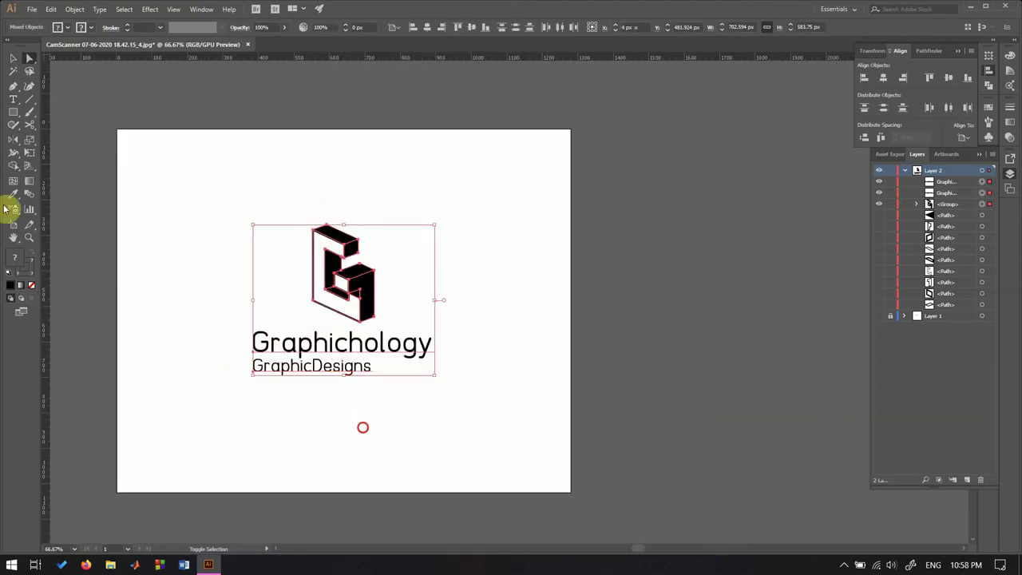
Widen the white artboard and add an empty second artboard to its right
key("shift+o")
left_click_drag(570, 312, 609, 361)
key("Escape")
left_click_drag(183, 217, 584, 458)
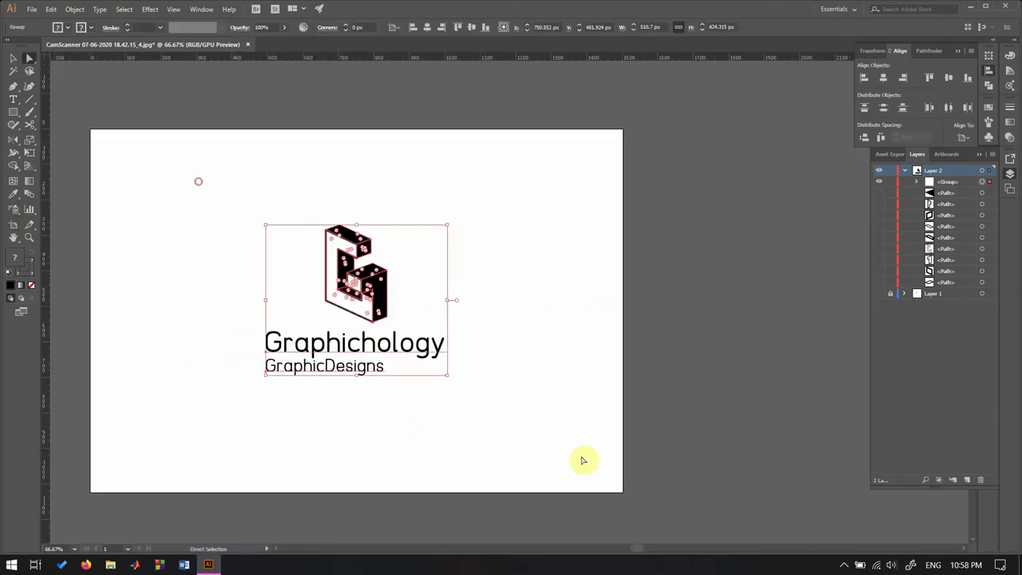
left_click(13, 225)
left_click(195, 27)
left_click(644, 133)
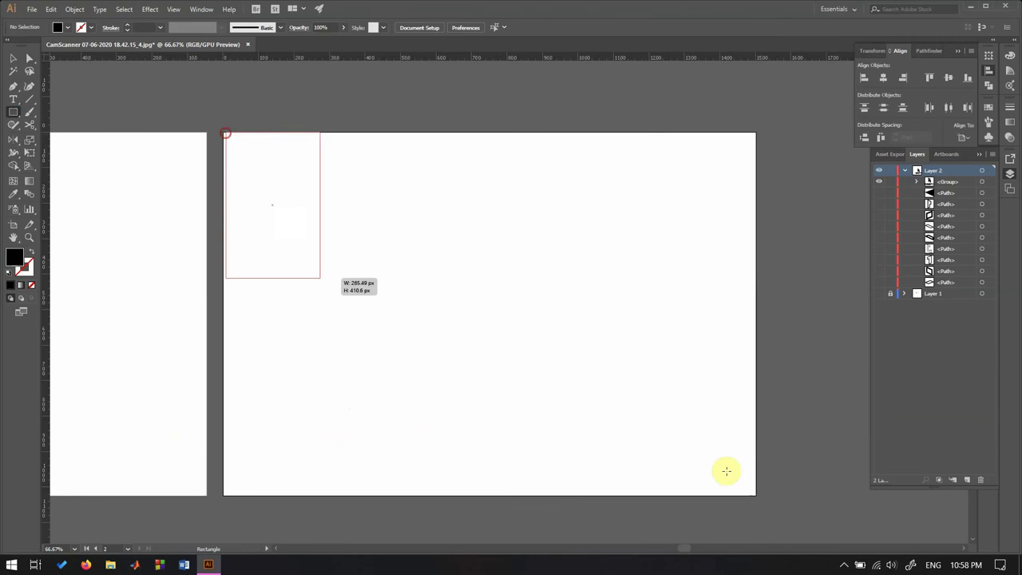
Cover artboard 2 with a black rectangle and gather the logo items into a new layer
left_click_drag(727, 471, 756, 496)
left_click_drag(222, 317, 224, 317)
scroll(765, 304, "left", 5)
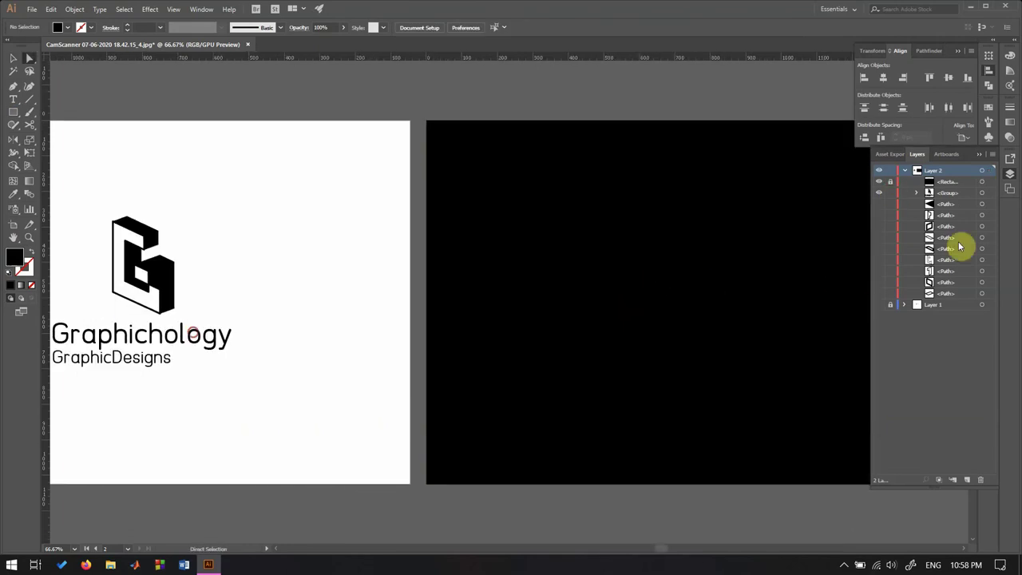
left_click(962, 247, "shift")
left_click(993, 154)
left_click(899, 314)
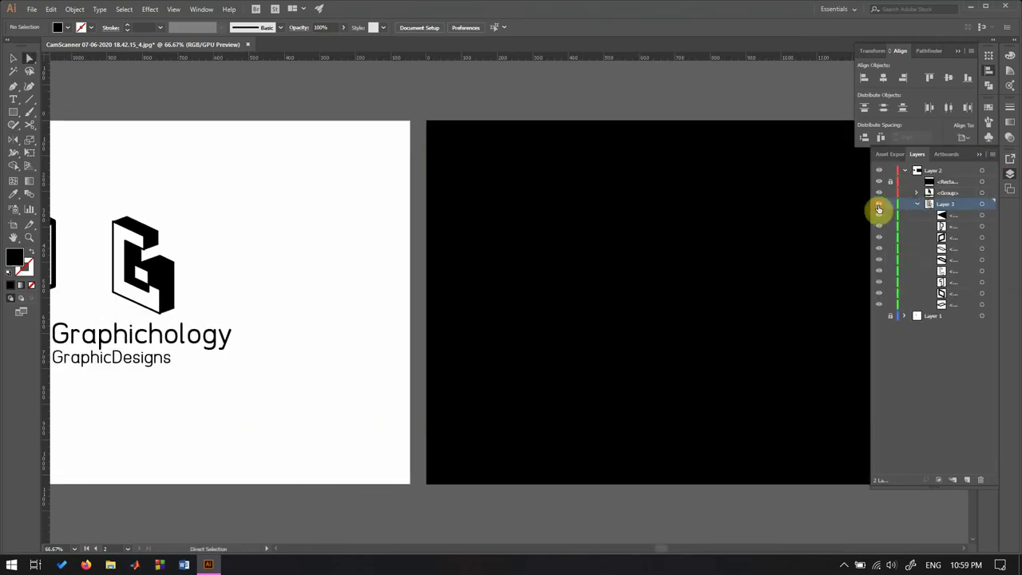
left_click(917, 204)
Place a centred copy of the logo on the black artboard and colour it white
left_click_drag(552, 360, 611, 354)
left_click(944, 194)
left_click_drag(209, 306, 785, 301)
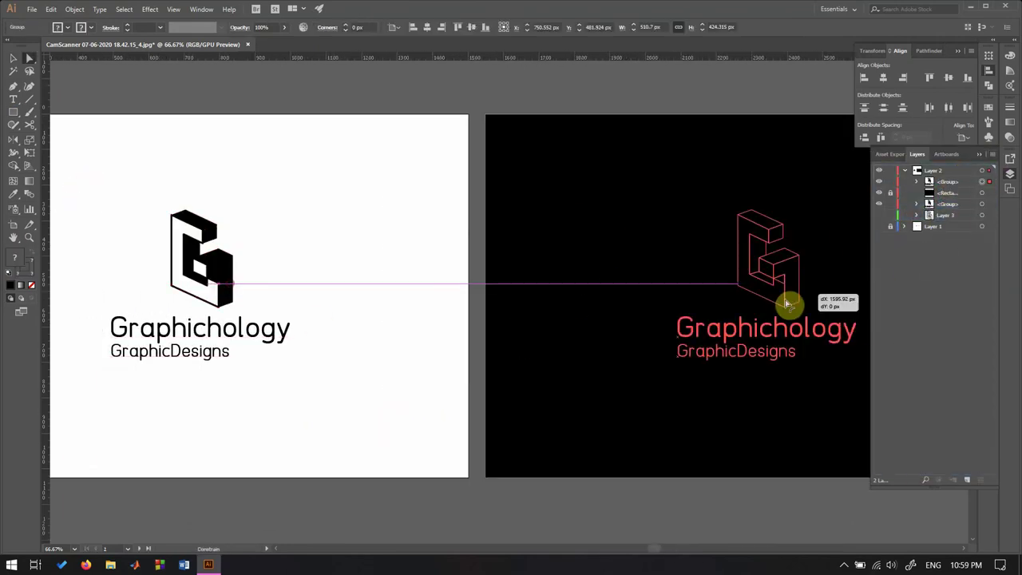
left_click(883, 78)
key("i")
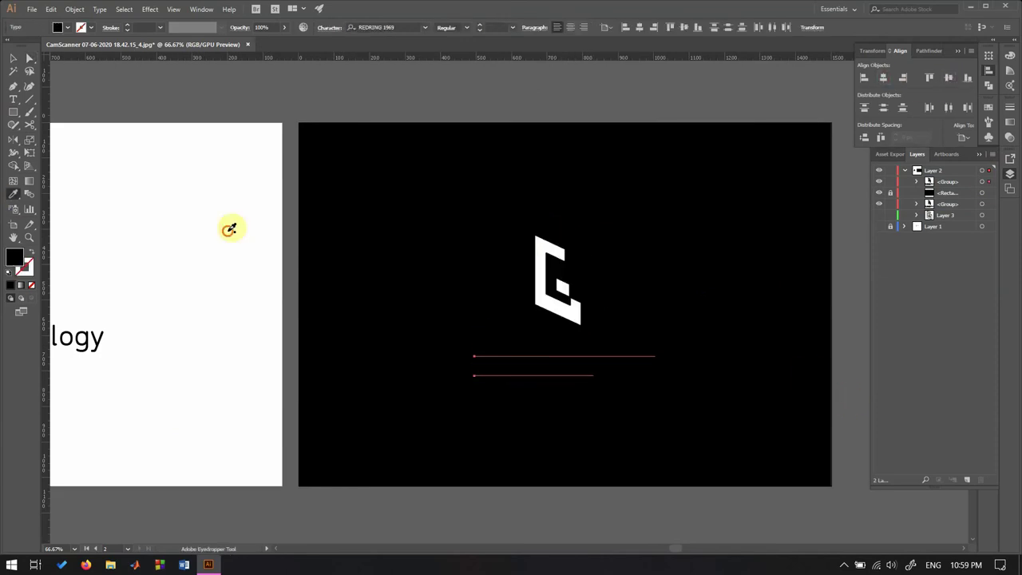
left_click(228, 229)
Check the white logo's faces, then add an empty third artboard
key("ctrl+1")
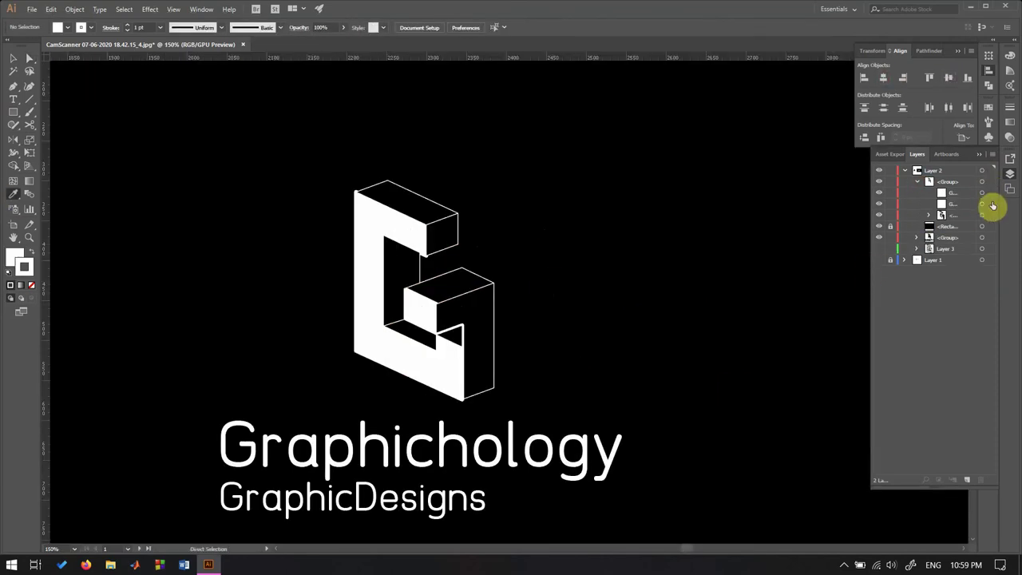
key("a")
left_click(988, 204)
left_click(326, 370)
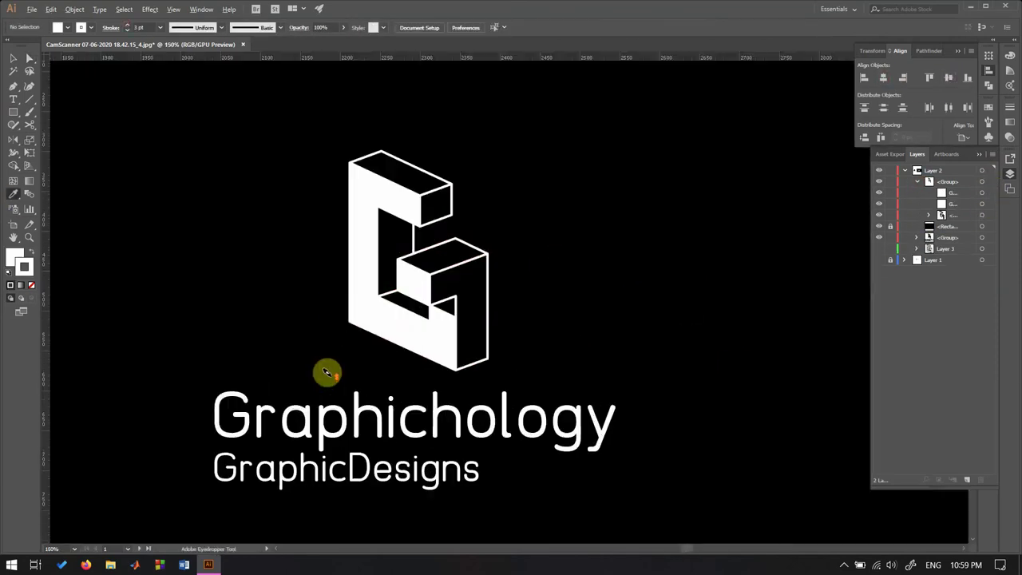
scroll(468, 415, "down", 5)
key("shift+o")
left_click(317, 324)
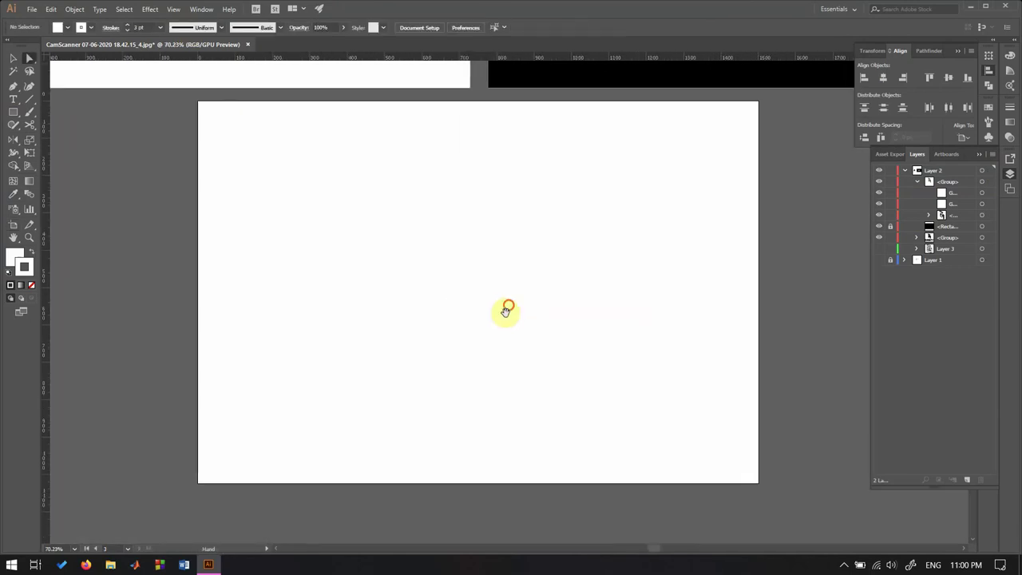
Copy the logo to the third artboard, fill its background navy and make Graphichology light blue
left_click_drag(952, 203, 959, 180)
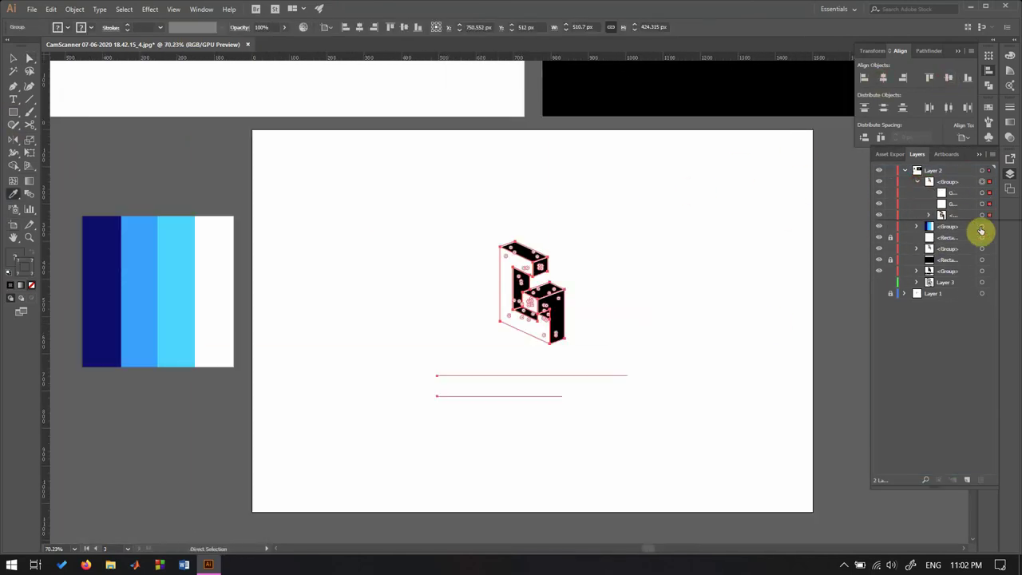
left_click(342, 269)
left_click(101, 286)
left_click(893, 235)
left_click(219, 304)
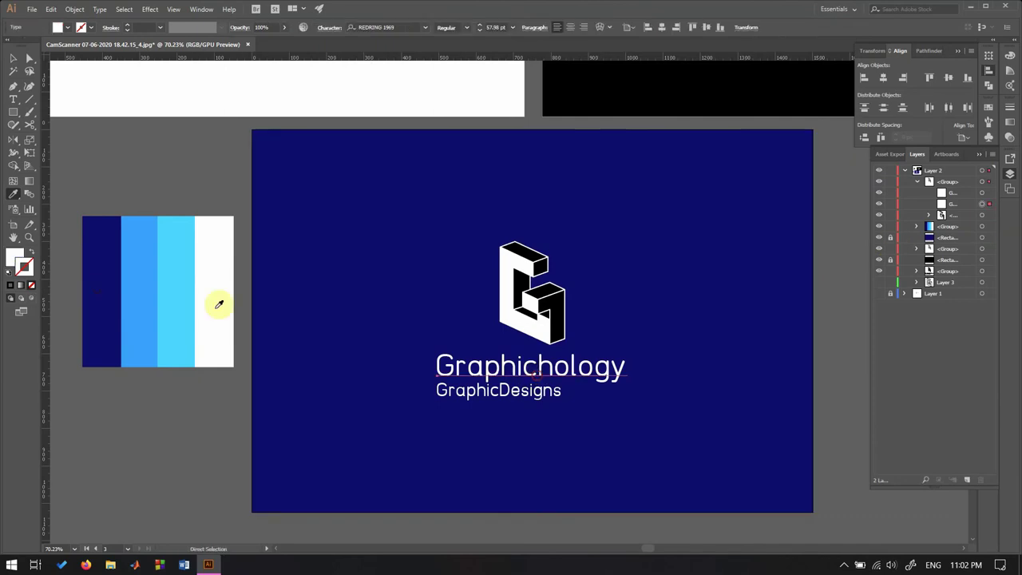
Recolour the G's black faces blue from the swatch, trying light blue on the white faces then undoing it
left_click(988, 204)
key("a")
key("ctrl+plus")
key("ctrl+plus")
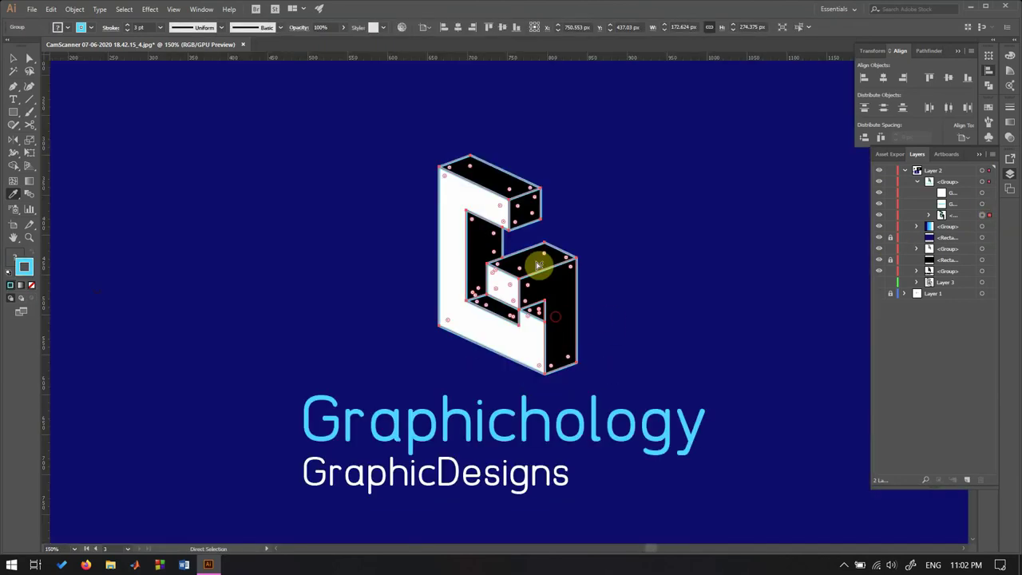
key("ctrl+0")
key("i")
scroll(359, 303, "up", 2)
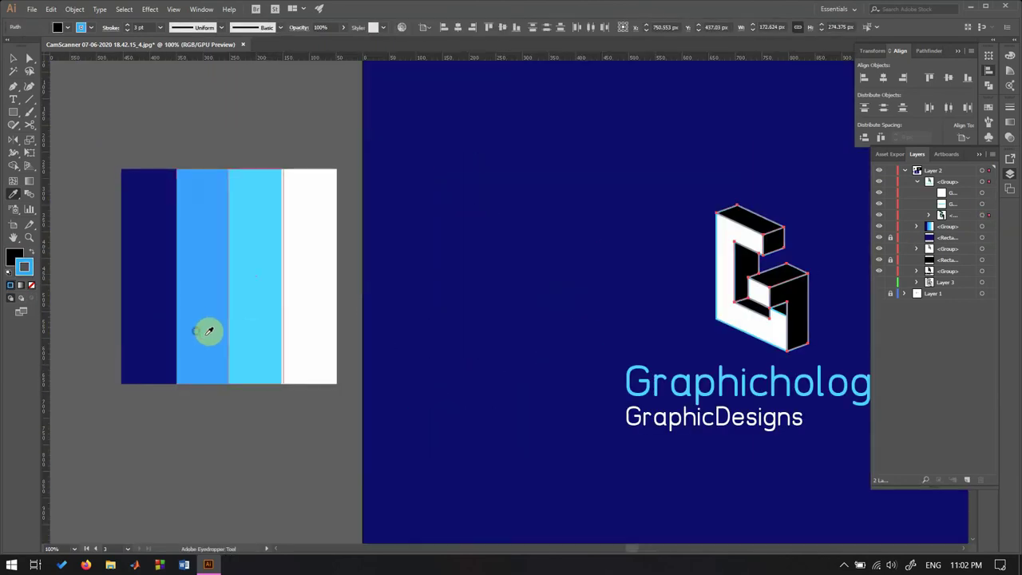
left_click(206, 330)
key("a")
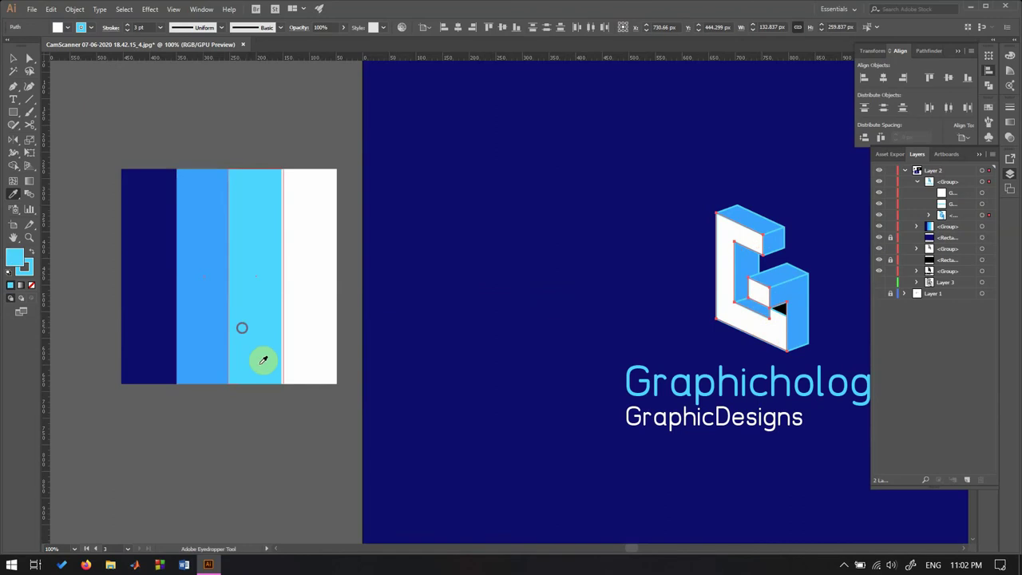
left_click(263, 361)
key("ctrl+shift+a")
scroll(137, 447, "right", 3)
key("ctrl+z")
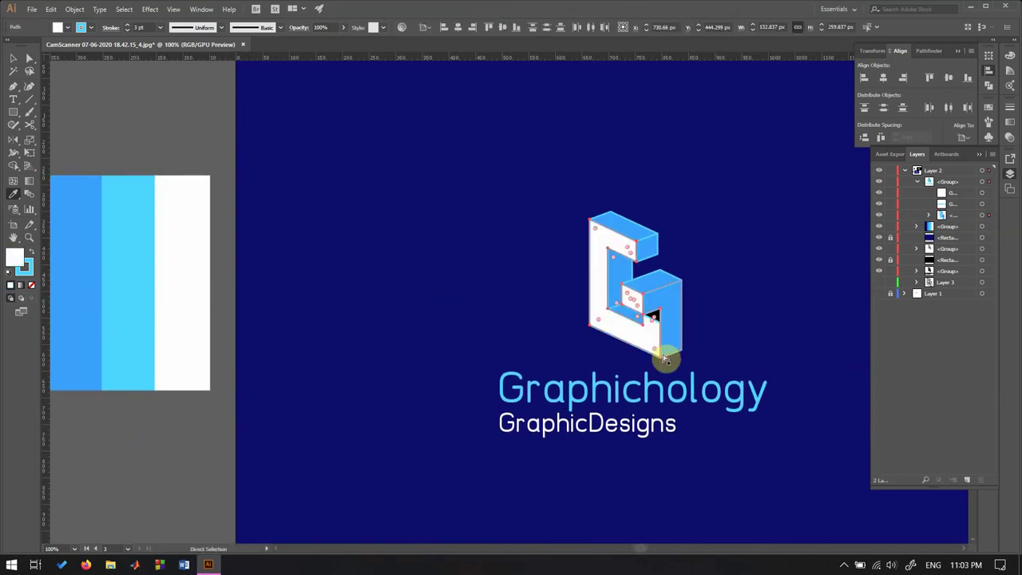
Make the G's front faces light blue with no outline
left_click(122, 285)
scroll(620, 306, "up", 3)
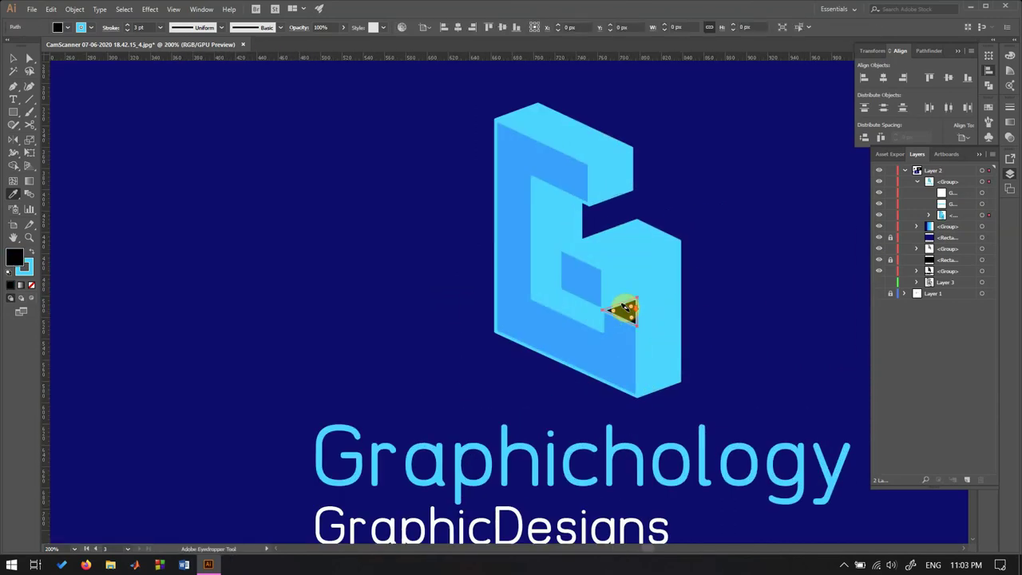
scroll(634, 337, "down", 1)
left_click(32, 285)
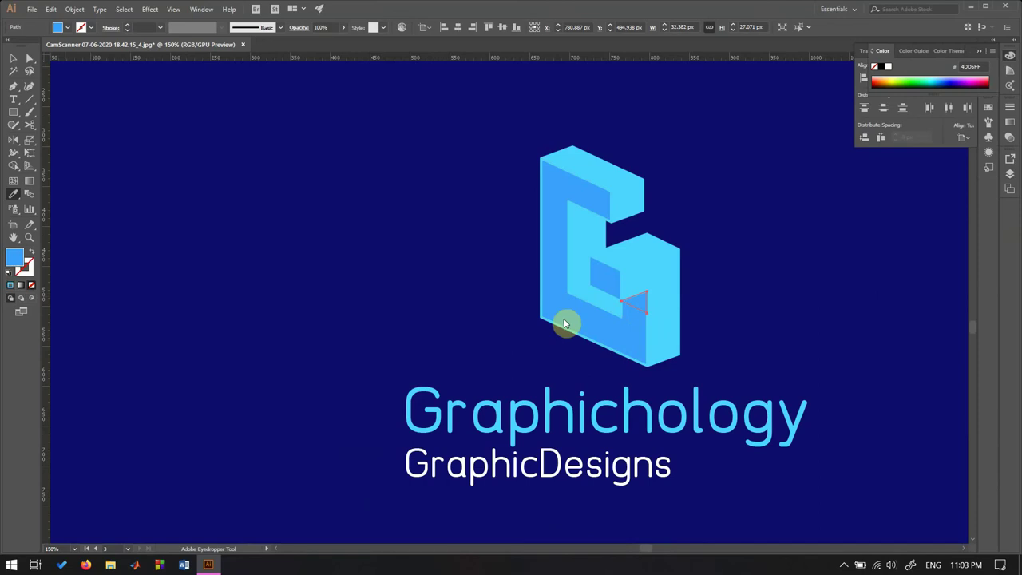
left_click(853, 191)
scroll(814, 285, "down", 1)
scroll(731, 292, "up", 2)
Colour the selected G faces the darker blue
left_click(605, 295, "ctrl")
left_click(607, 327)
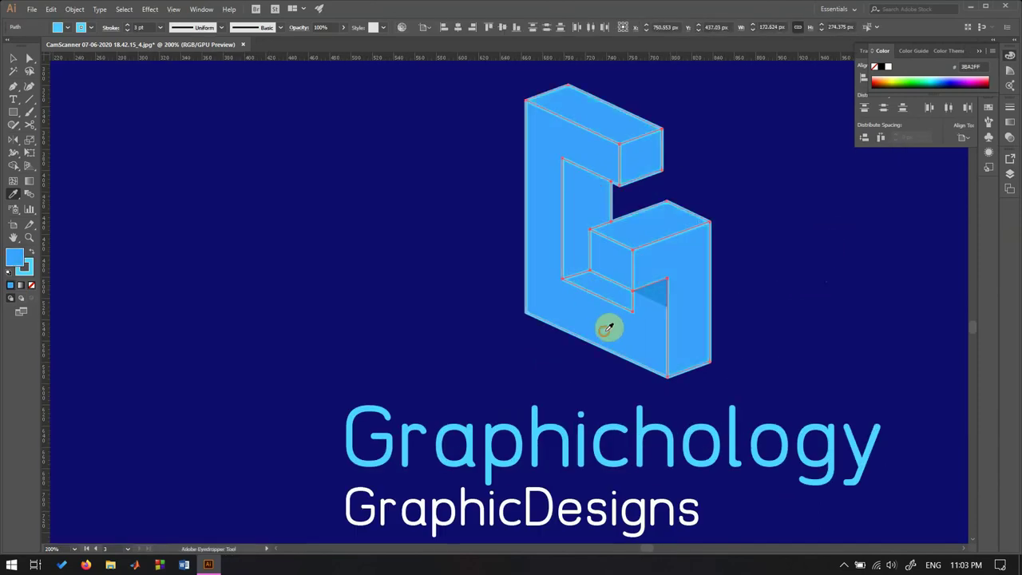
scroll(615, 260, "down", 2)
left_click_drag(119, 319, 189, 349)
scroll(529, 404, "up", 1)
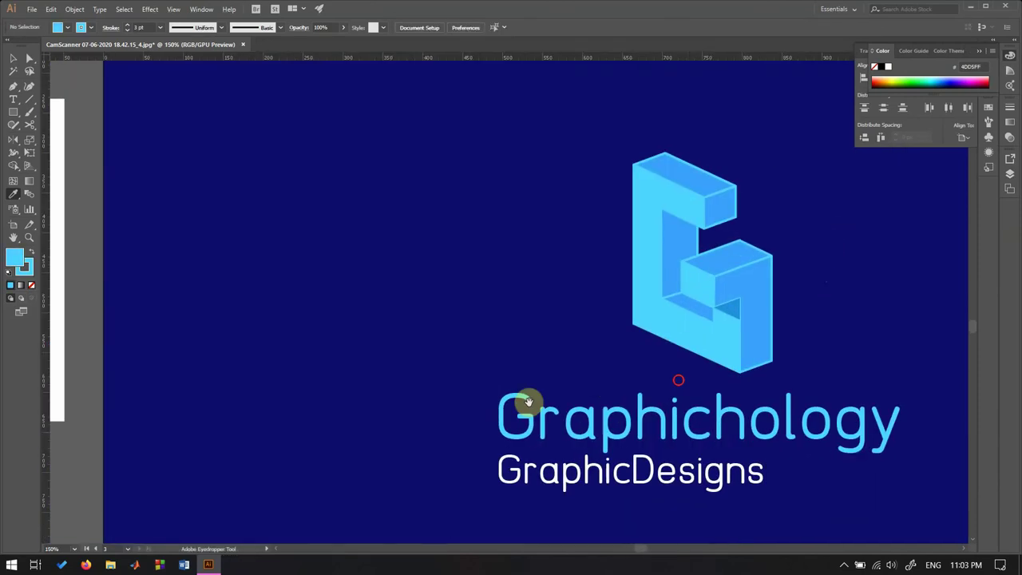
scroll(631, 377, "down", 2)
Recolour the remaining G faces with the sampled navy and the text's light blue
left_click(1010, 173)
left_click(879, 248)
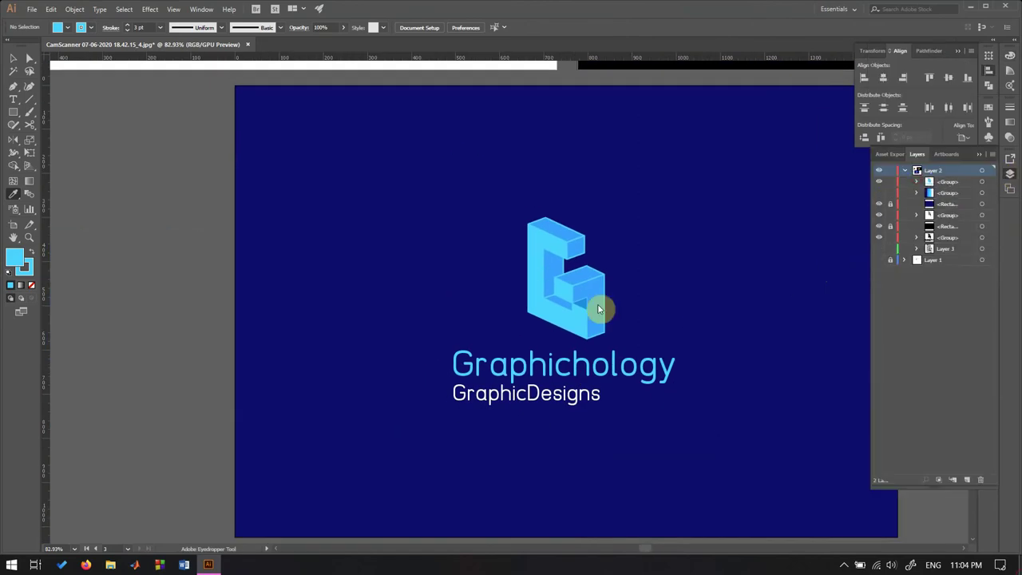
scroll(598, 305, "up", 1)
left_click(562, 306)
key("i")
left_click(678, 311)
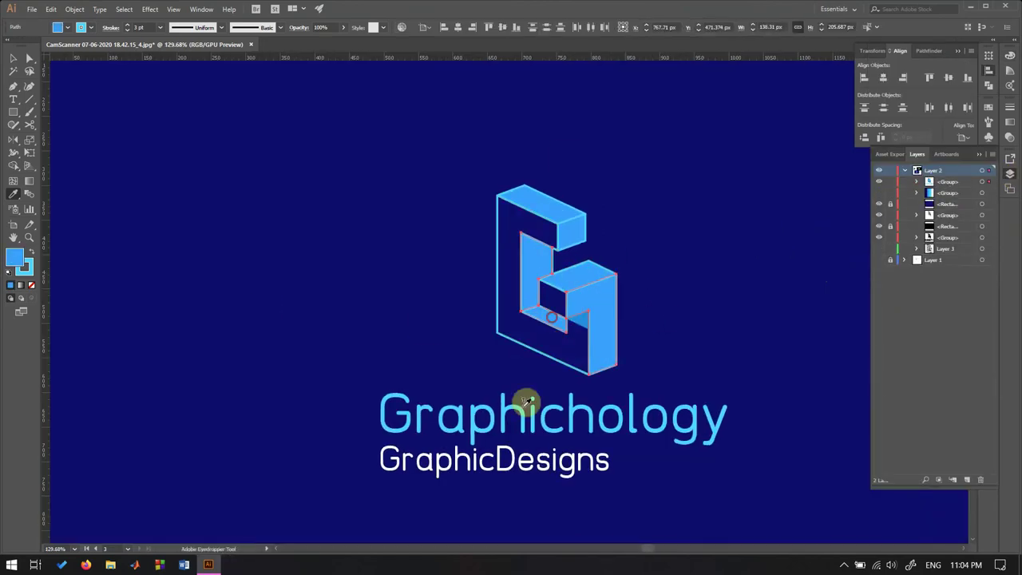
left_click(526, 403)
left_click(317, 286, "ctrl")
key("ctrl+1")
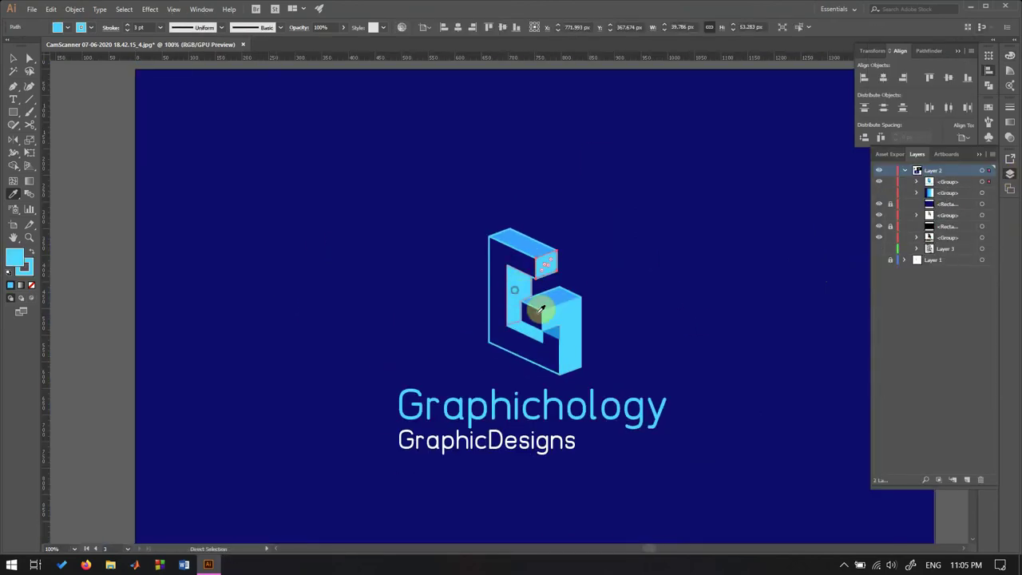
scroll(541, 308, "up", 1)
double_click(14, 264)
left_click(847, 191)
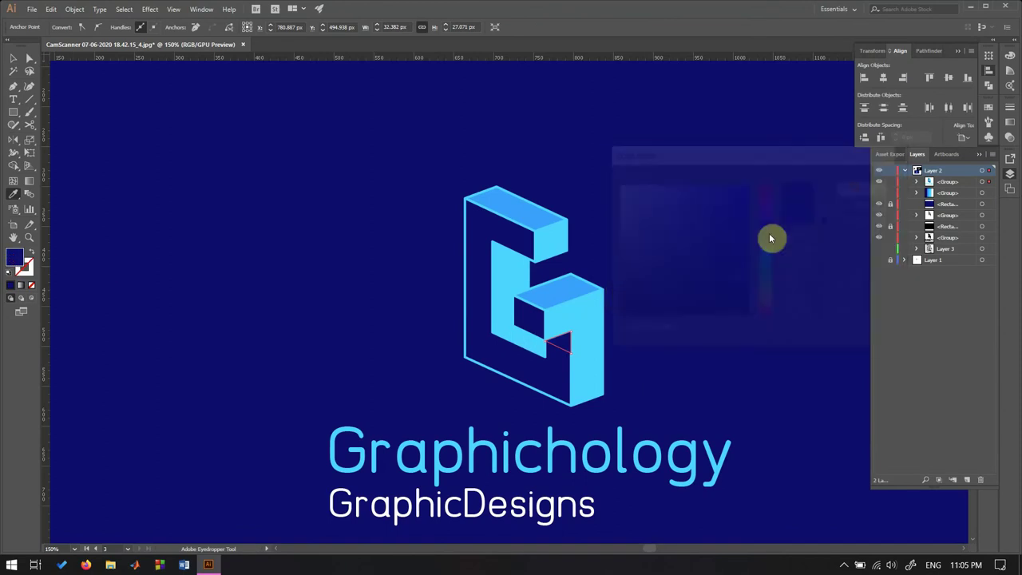
Move the navy artboard so it sits beneath the white artboard
key("a")
key("ctrl+0")
key("ctrl+minus")
key("shift+o")
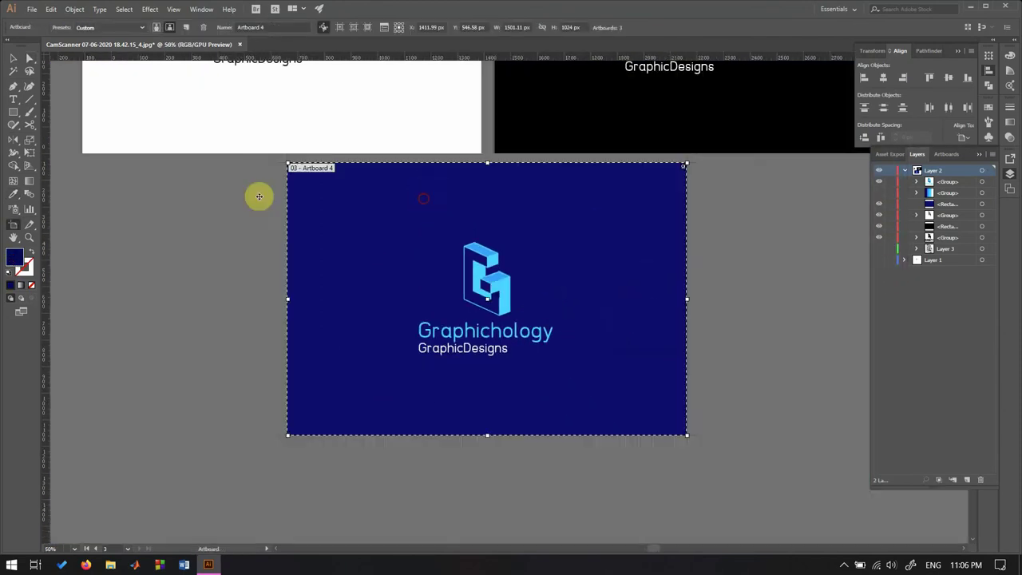
left_click_drag(422, 197, 217, 197)
key("a")
left_click_drag(522, 207, 179, 385)
scroll(422, 461, "up", 2)
scroll(464, 354, "down", 1)
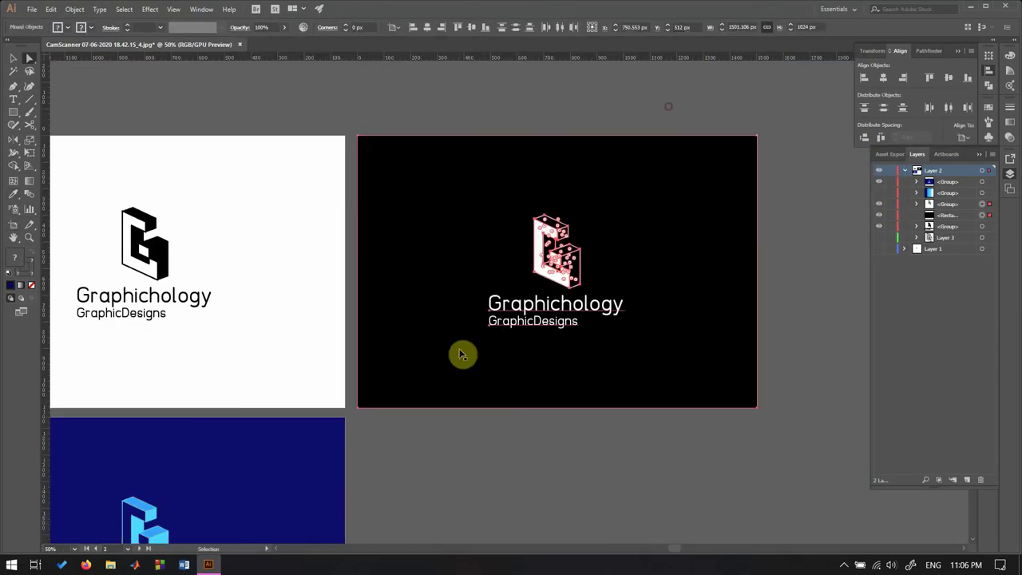
scroll(276, 338, "up", 1)
left_click_drag(487, 119, 276, 338)
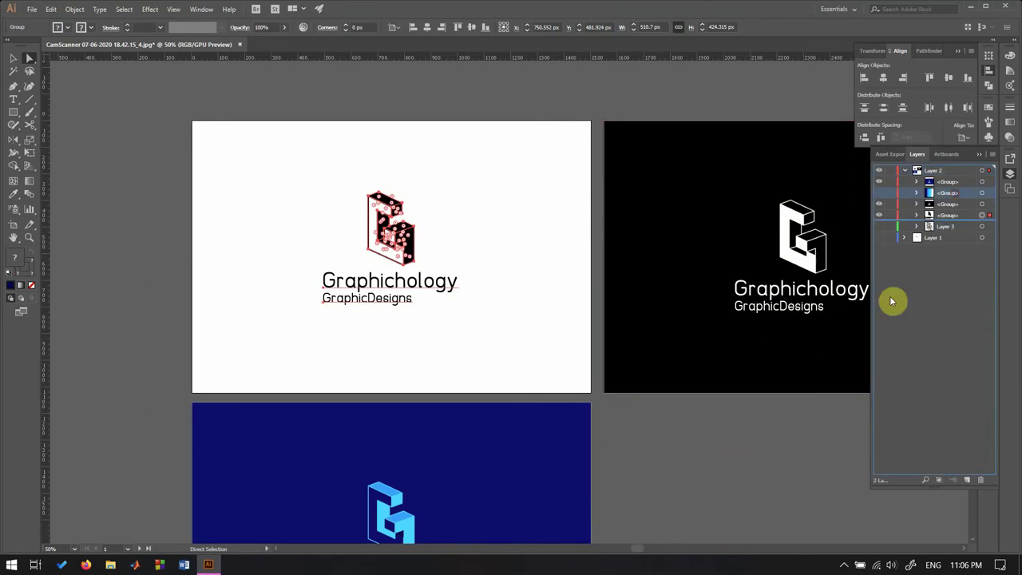